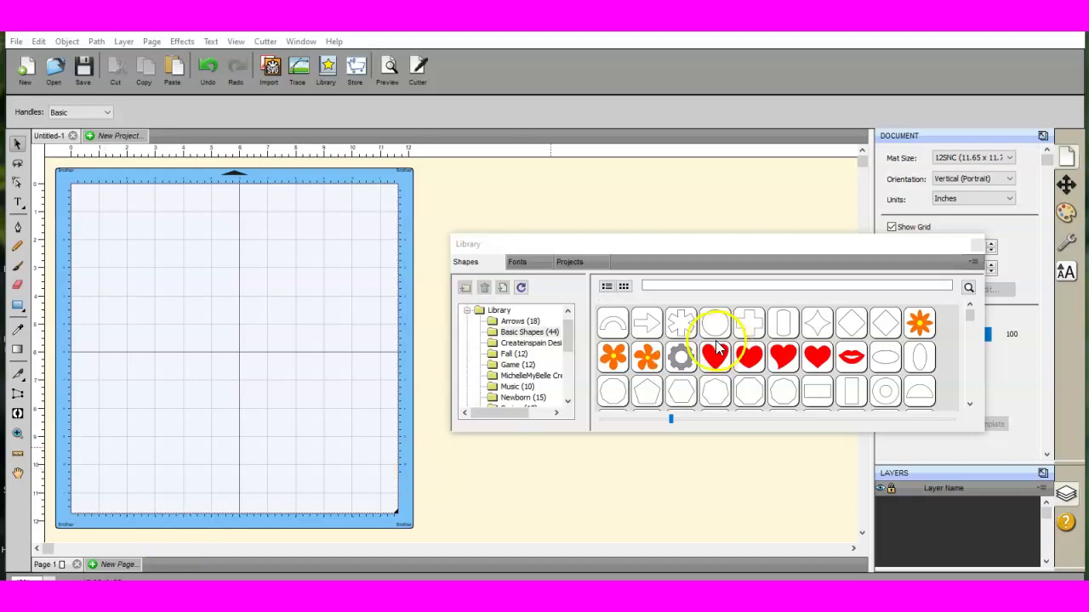
- Add the library heart, enlarged to 7.177 × 8.113 in, at X 1.789, Y 1.232 in
double_click(716, 358)
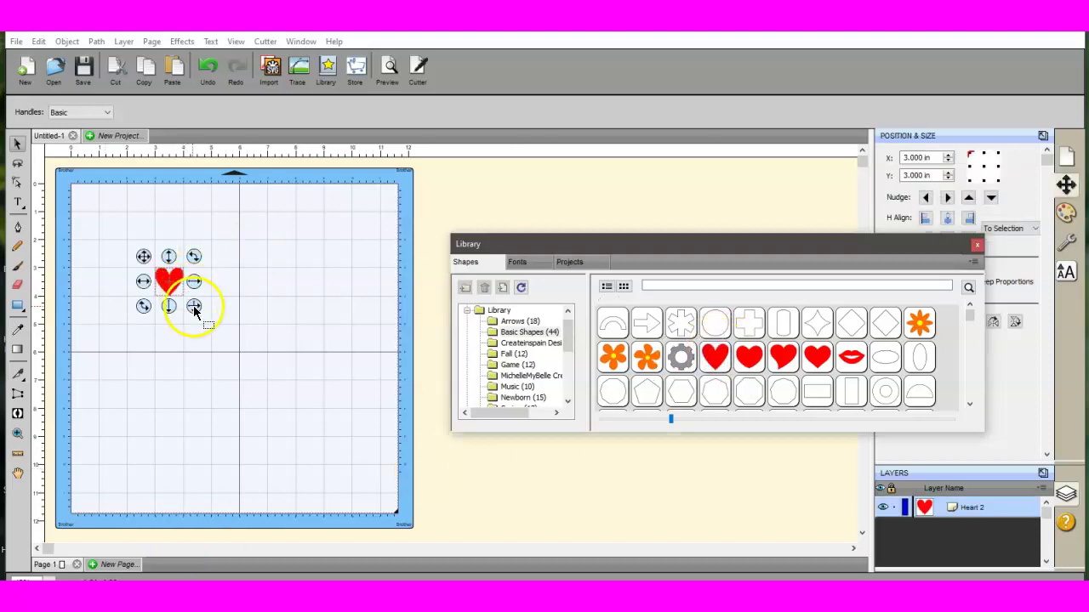
drag(195, 312, 370, 510)
drag(257, 382, 229, 352)
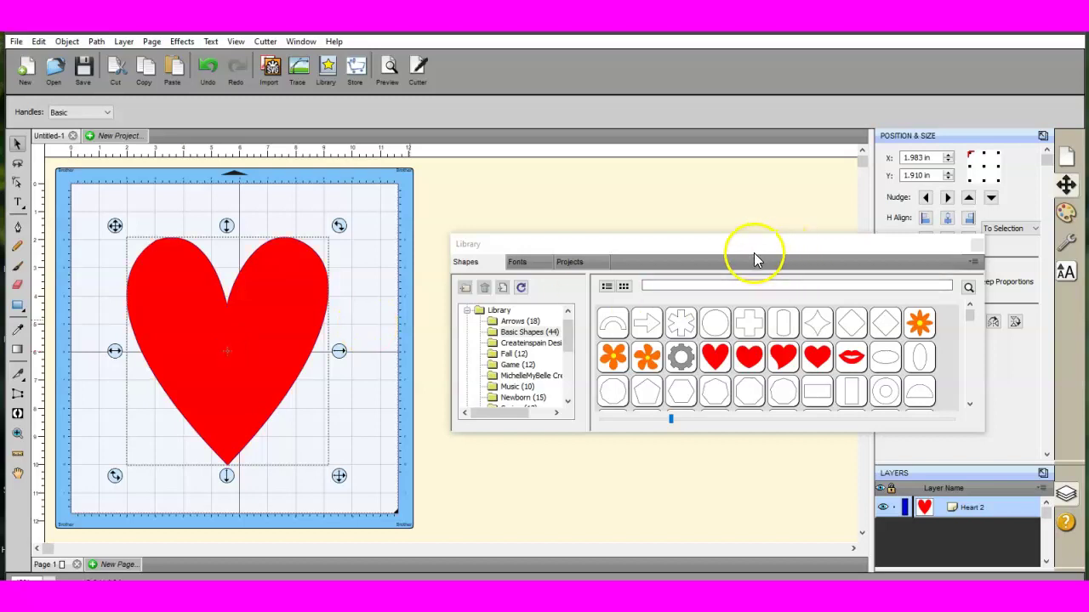
drag(757, 258, 790, 506)
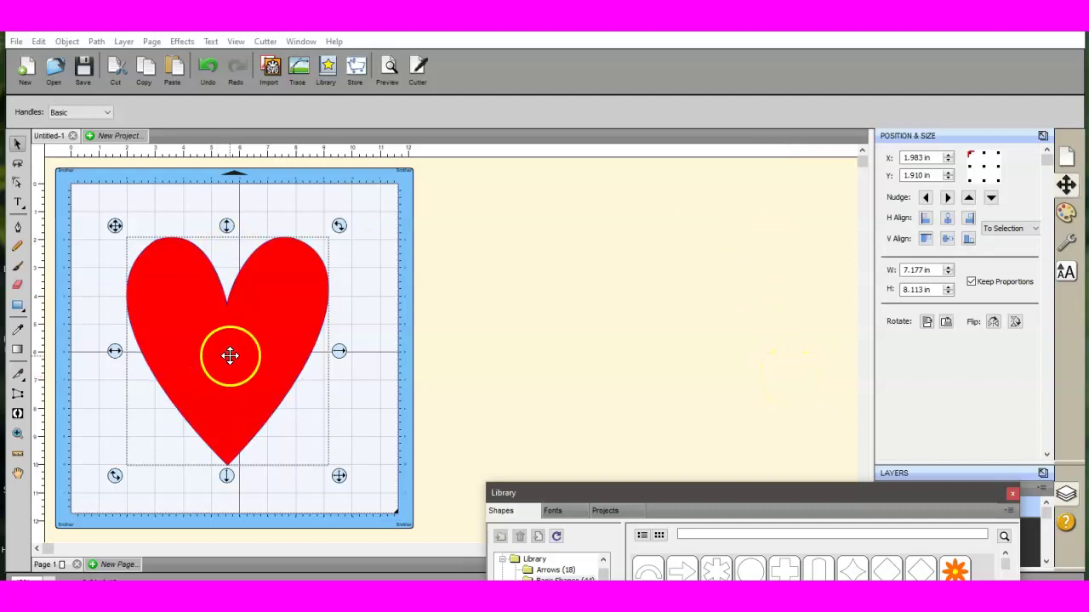
drag(230, 356, 225, 337)
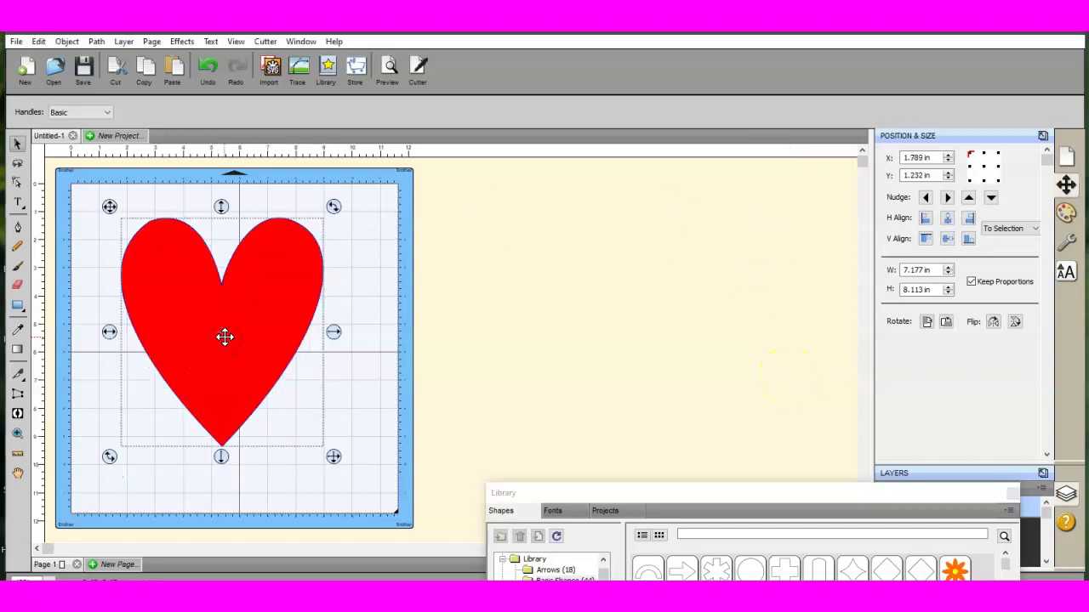
- Slice down through the heart's top notch with the Knife tool, leaving a thin outline
click(17, 375)
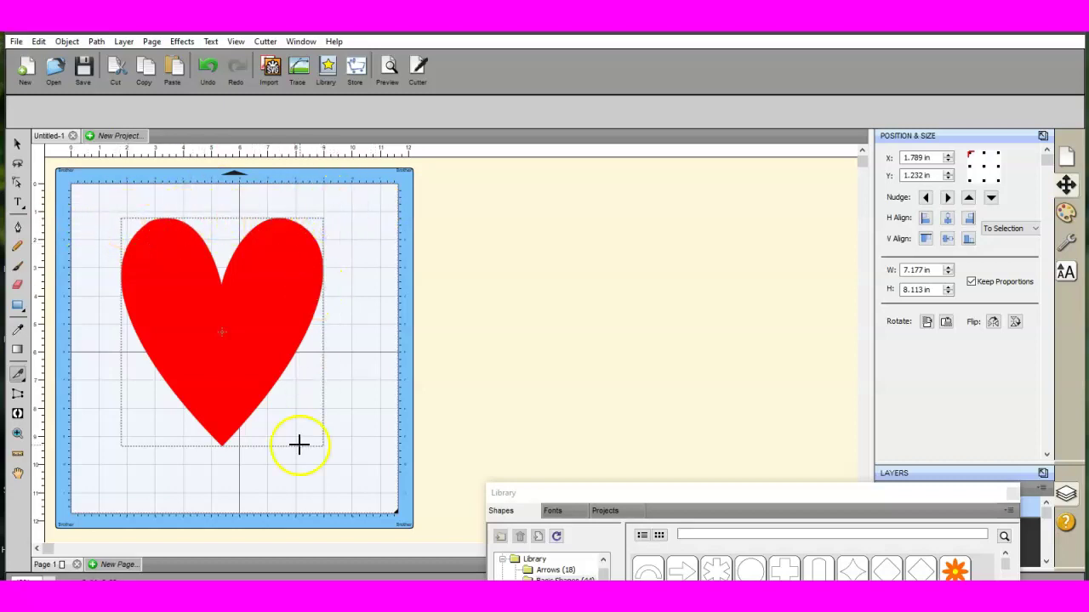
click(221, 194)
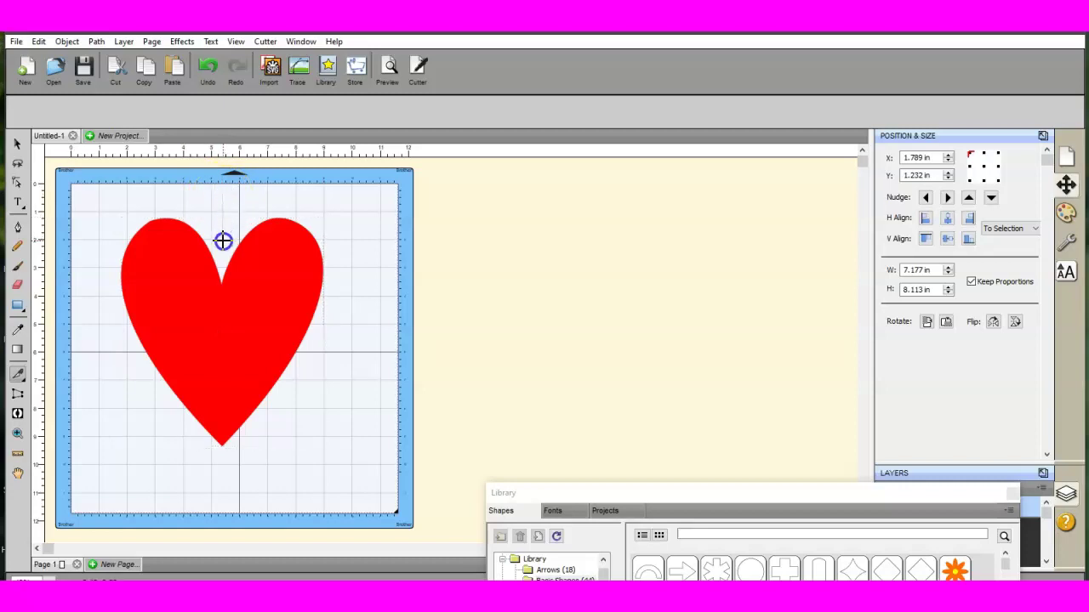
drag(222, 242, 218, 277)
mouse_move(216, 192)
mouse_down()
mouse_move(219, 482)
mouse_move(243, 496)
mouse_move(218, 497)
mouse_up()
click(723, 309)
click(718, 310)
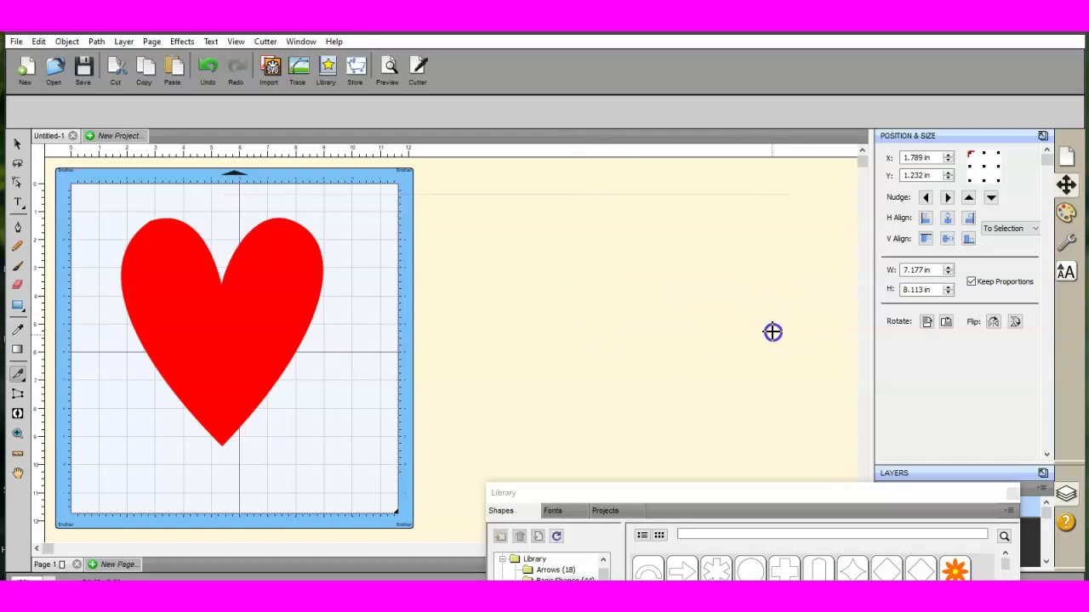
click(660, 426)
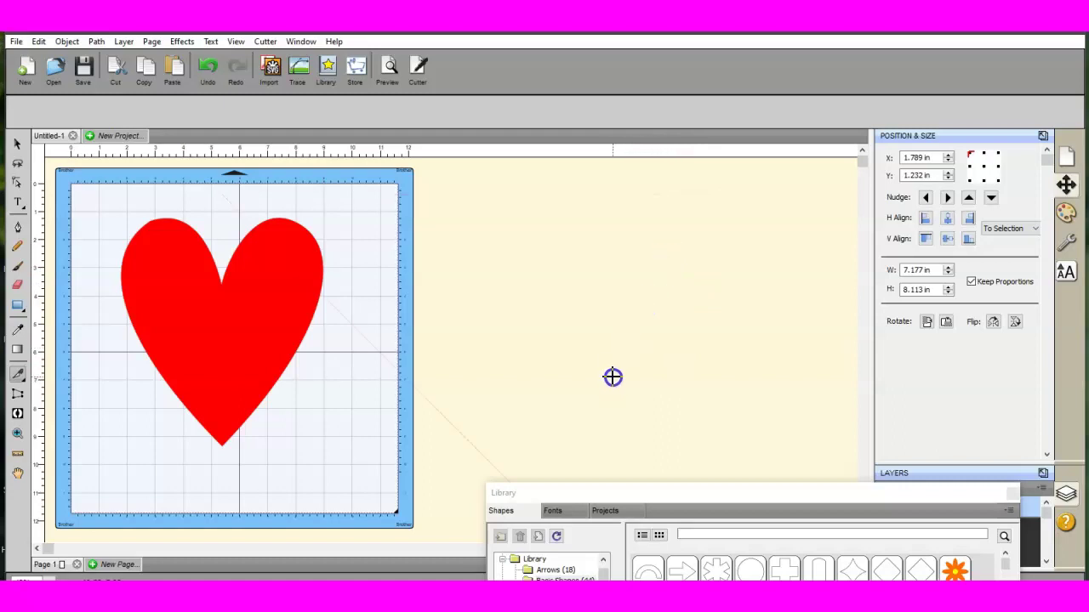
click(238, 520)
- Finish the knife cut and marquee-select the whole heart outline
click(221, 504)
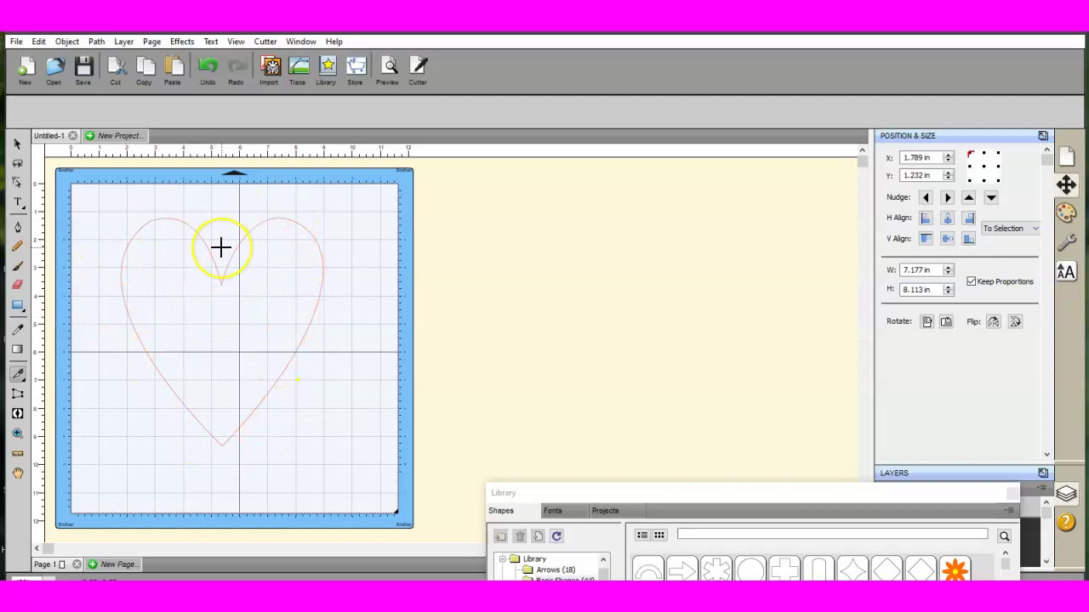
click(17, 144)
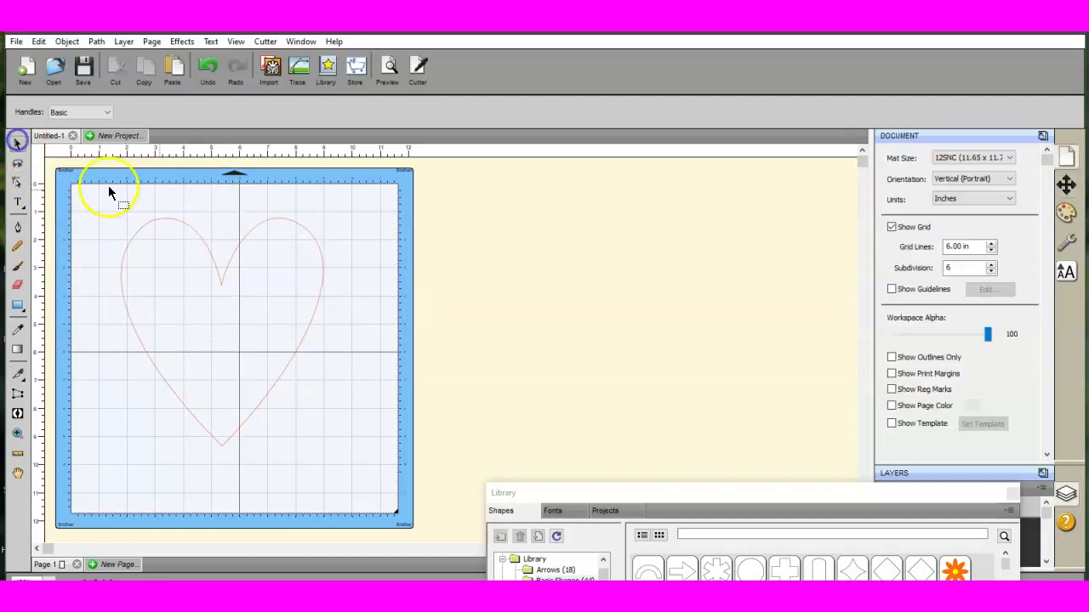
click(267, 222)
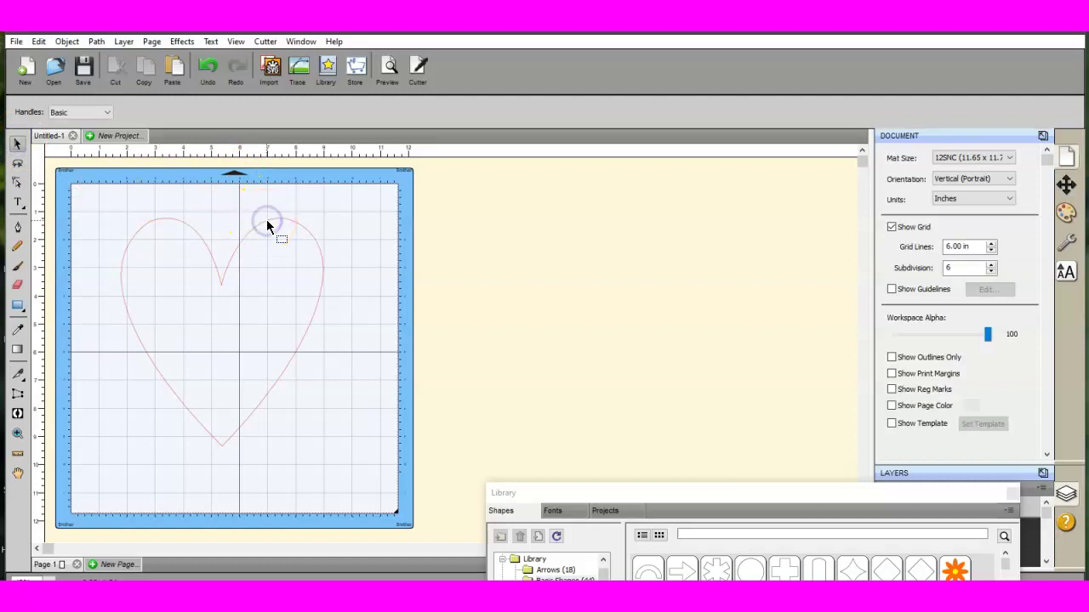
click(312, 238)
drag(73, 184, 243, 530)
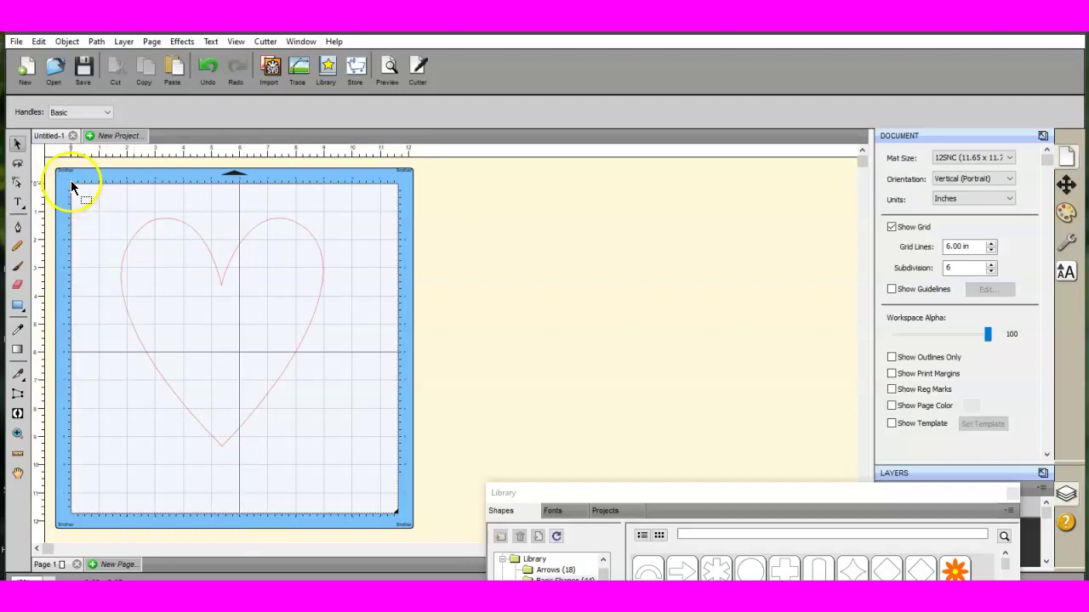
drag(73, 186, 288, 551)
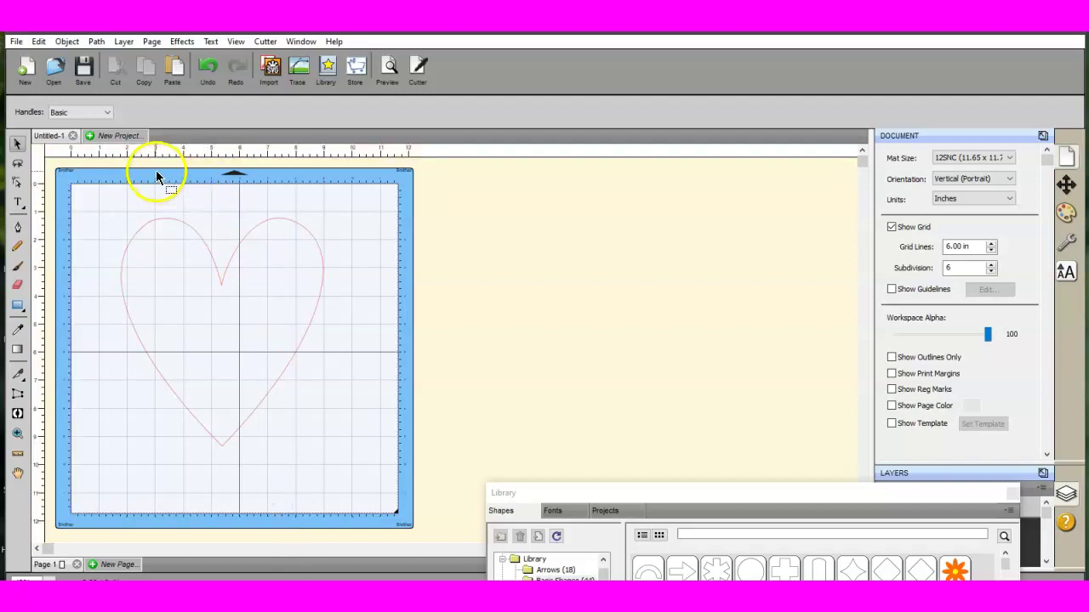
drag(155, 171, 408, 577)
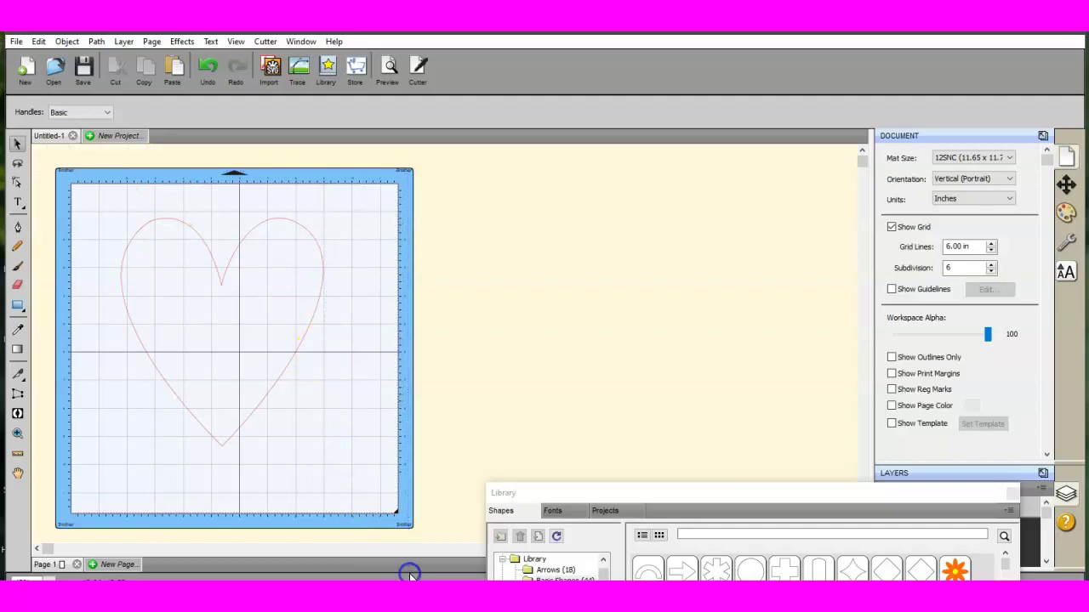
- Drag the heart outline down-right to X 2.940 in, Y 2.175 in
click(283, 385)
click(336, 429)
click(220, 285)
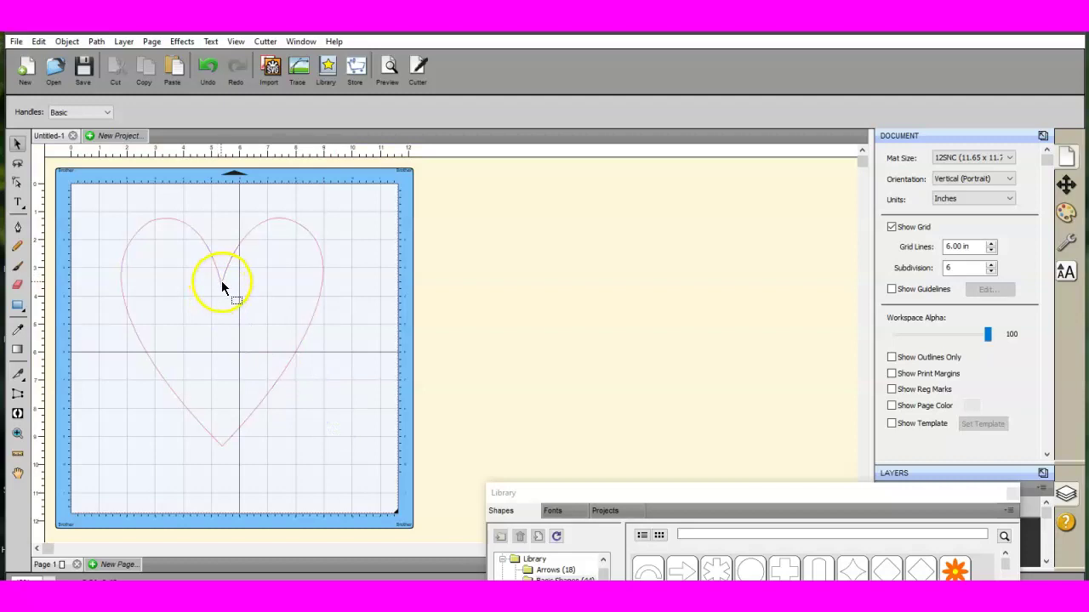
drag(221, 282, 281, 321)
click(129, 288)
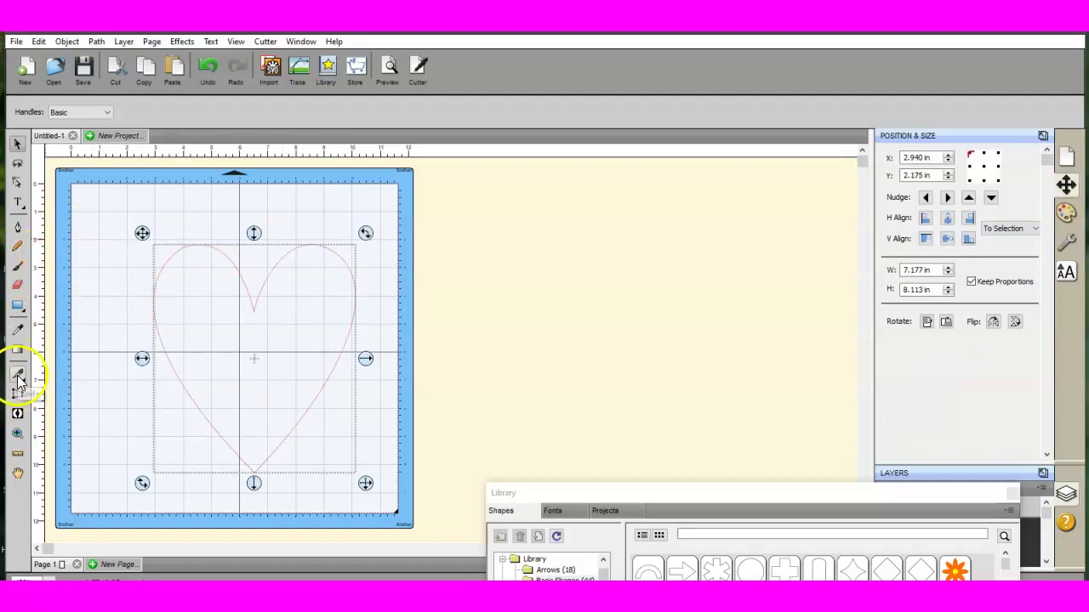
- Apply Object > Break Apart to the heart outline and marquee-select the resulting pieces
click(68, 42)
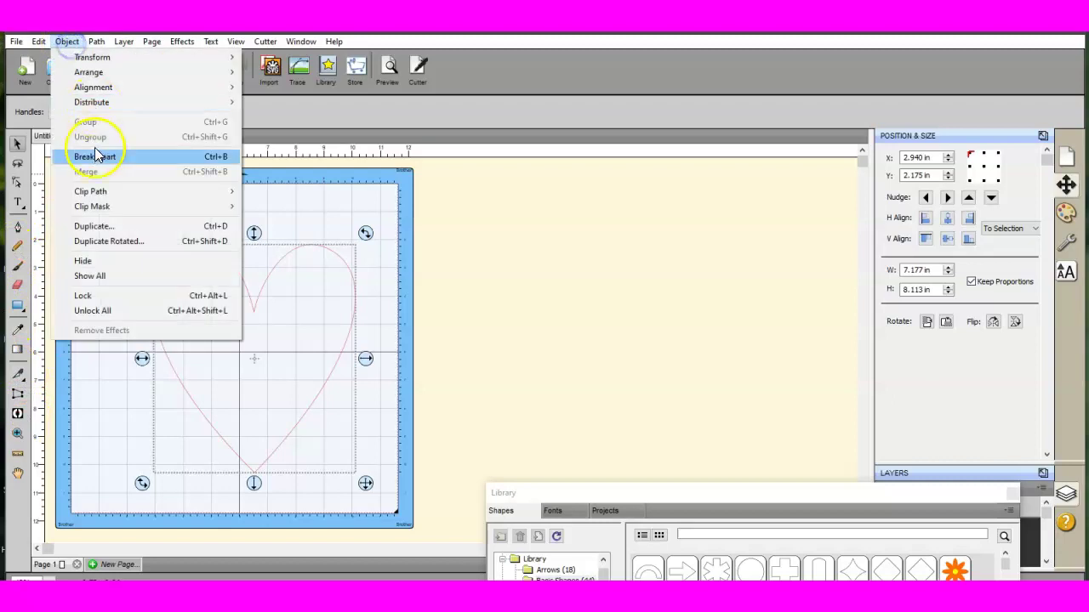
click(95, 158)
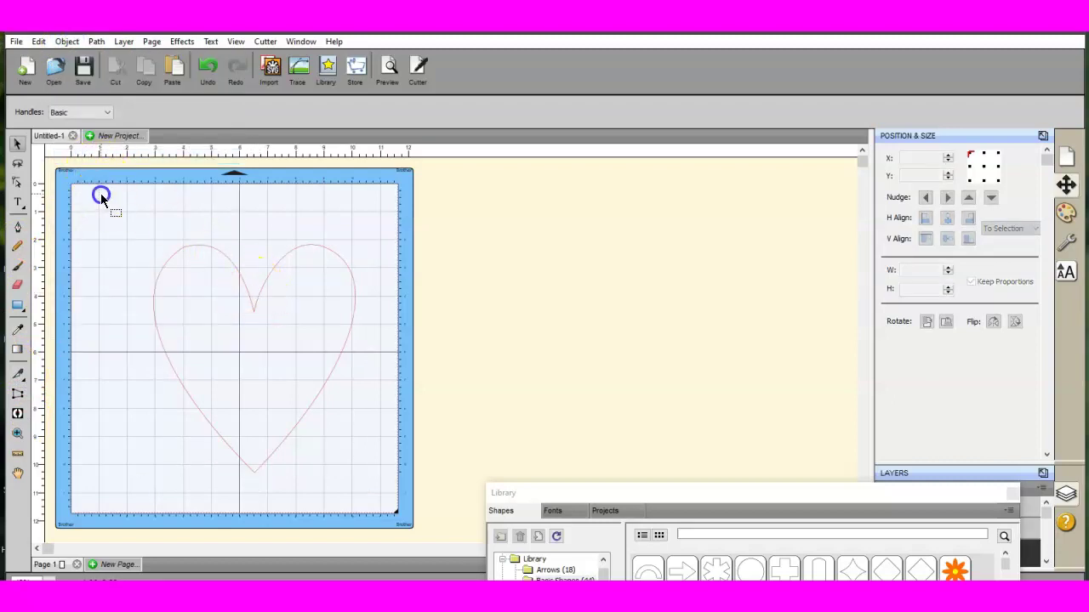
drag(100, 195, 305, 535)
click(269, 470)
click(270, 459)
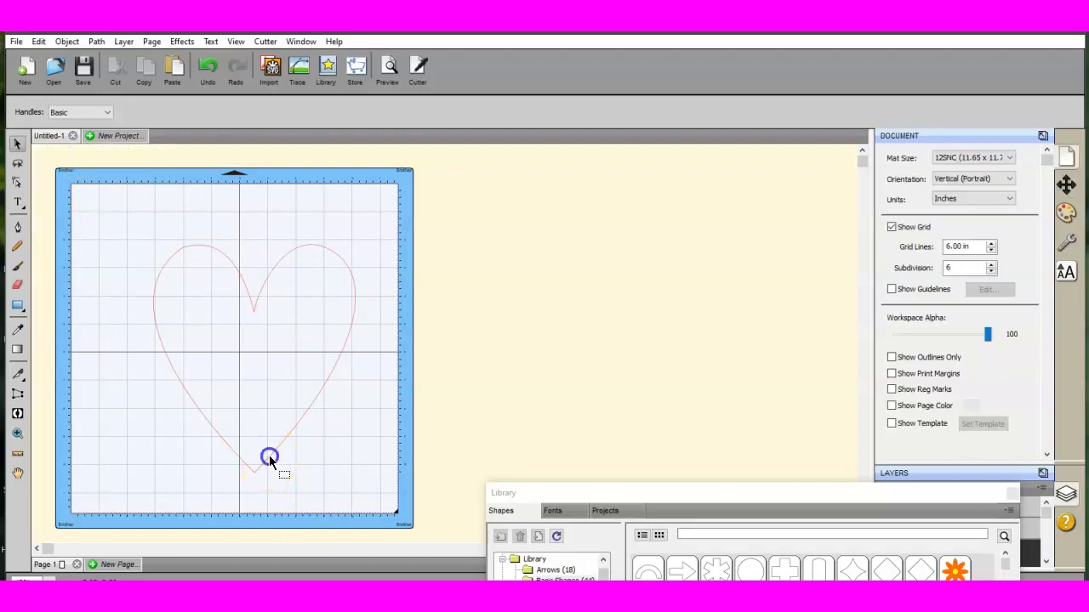
click(262, 292)
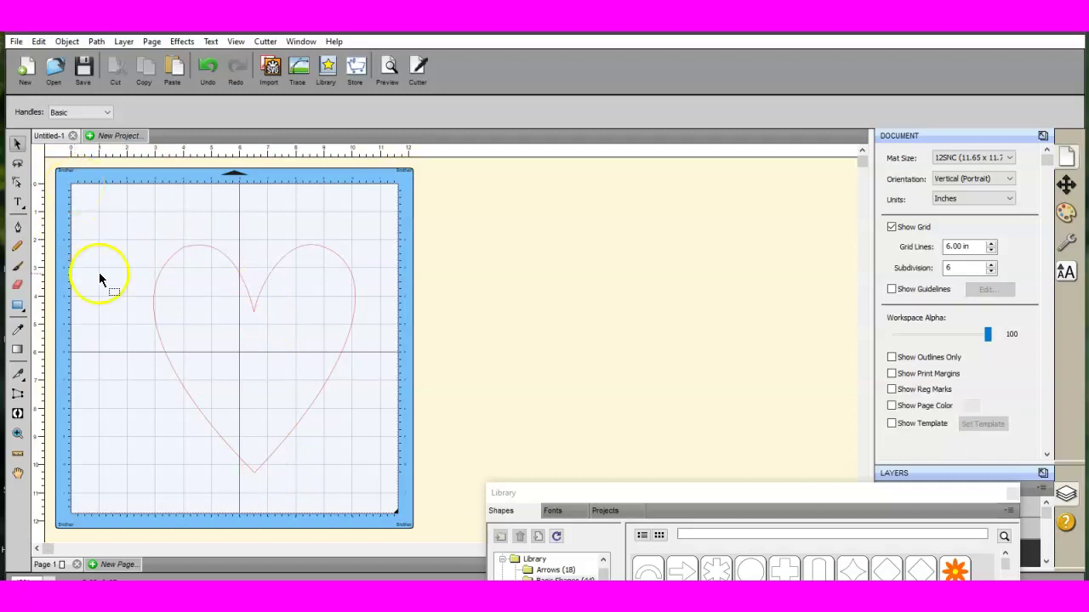
drag(92, 197, 317, 541)
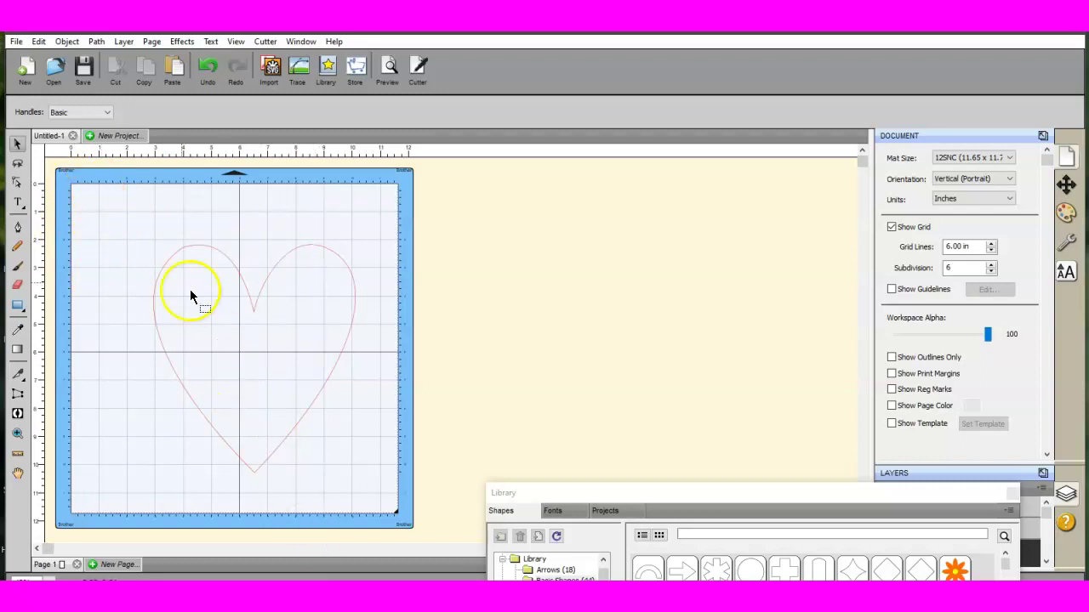
- Knife the heart straight down its centre and select its right half
click(16, 376)
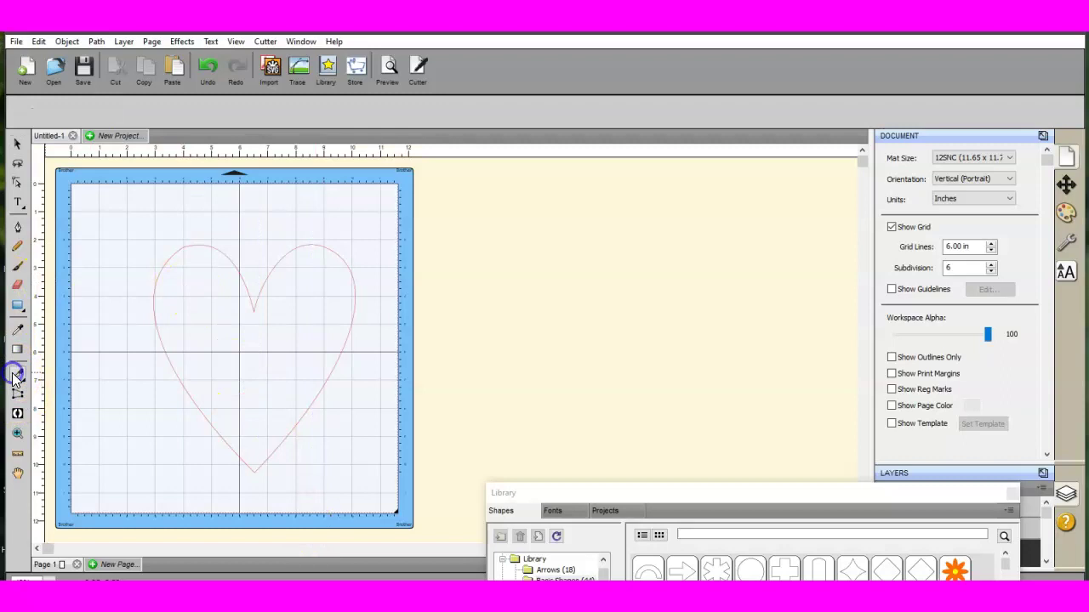
mouse_move(251, 198)
mouse_down()
mouse_move(287, 387)
mouse_move(253, 512)
mouse_up()
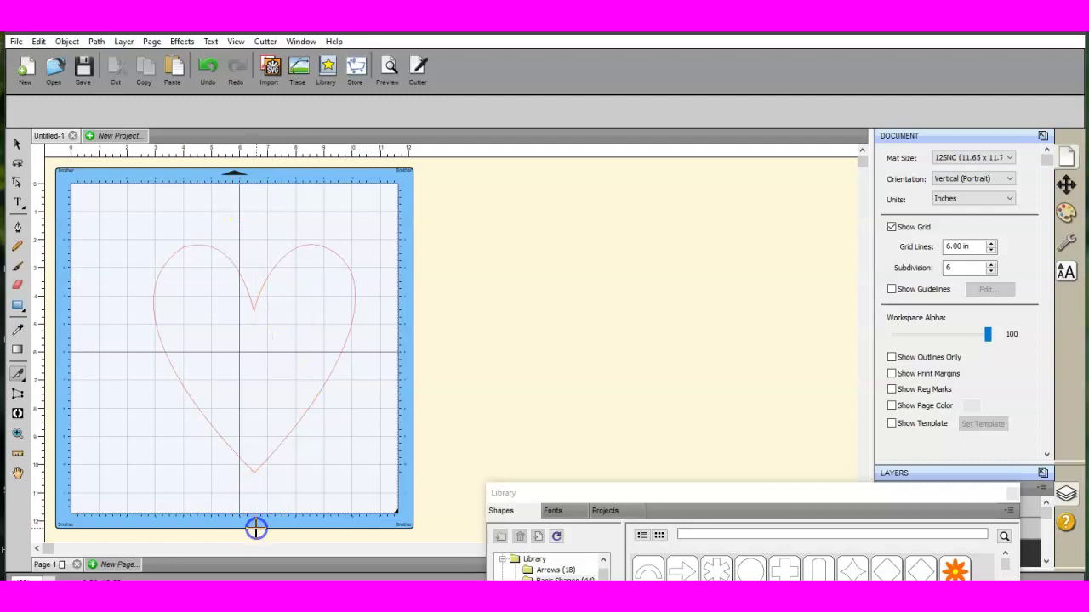
click(17, 146)
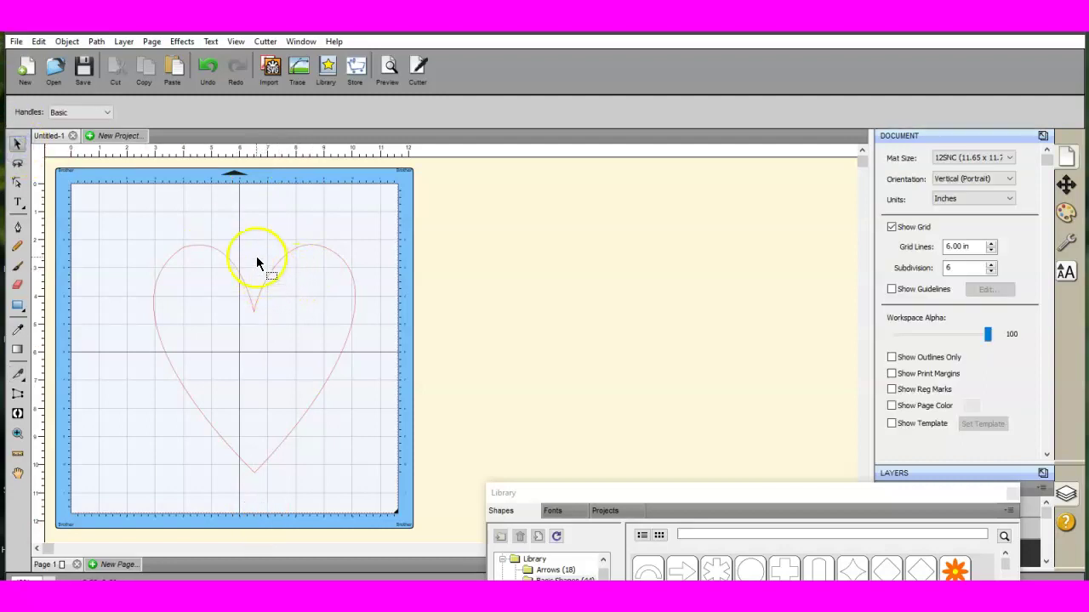
click(268, 275)
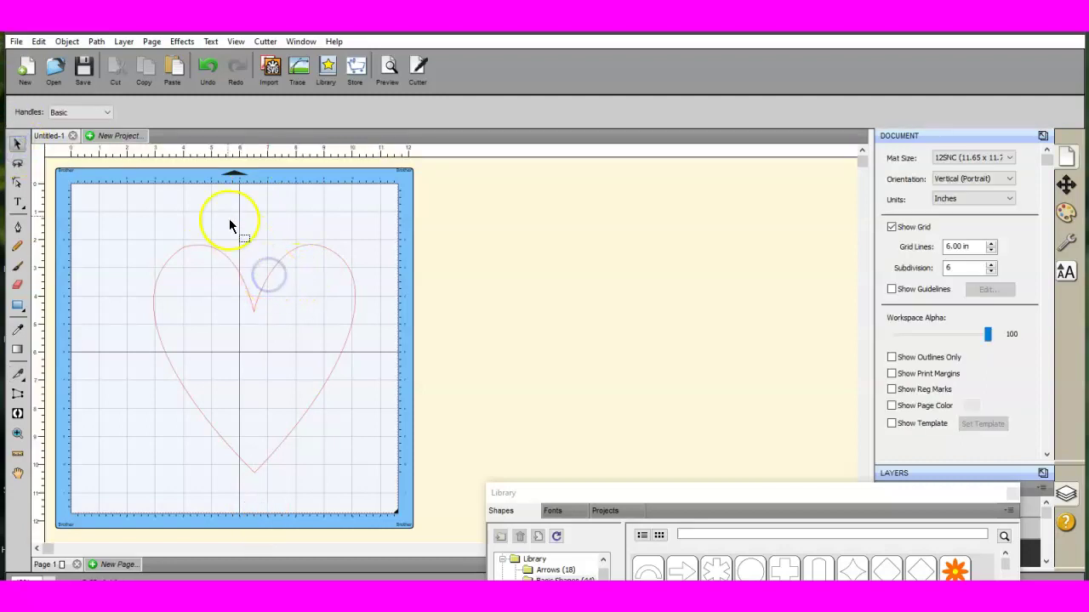
drag(196, 199, 436, 511)
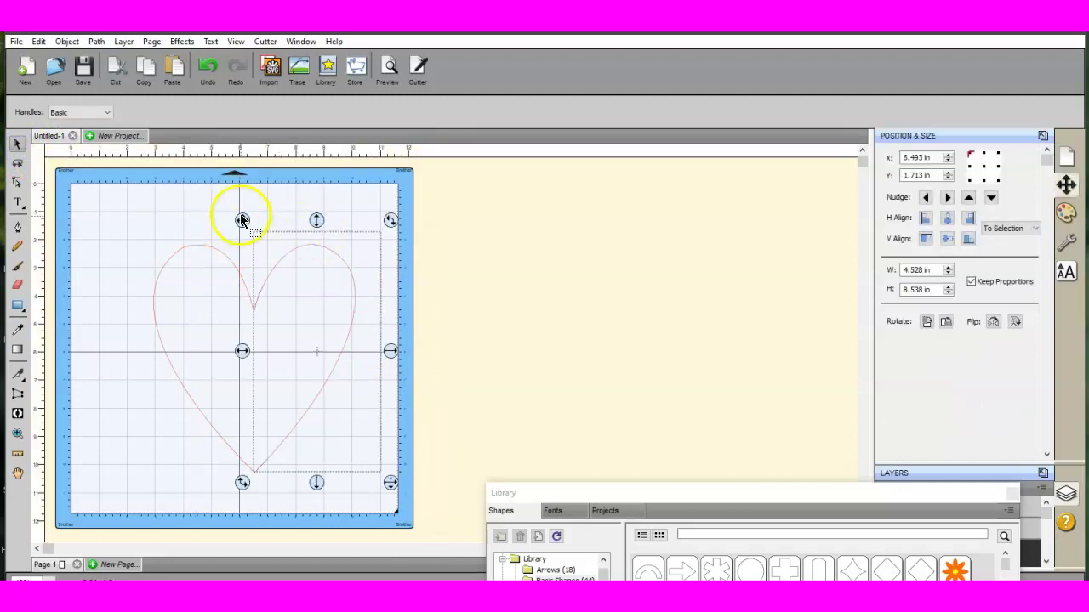
drag(242, 221, 396, 187)
- Move the right half off the mat and the left half to the mat's top-left
drag(227, 205, 406, 554)
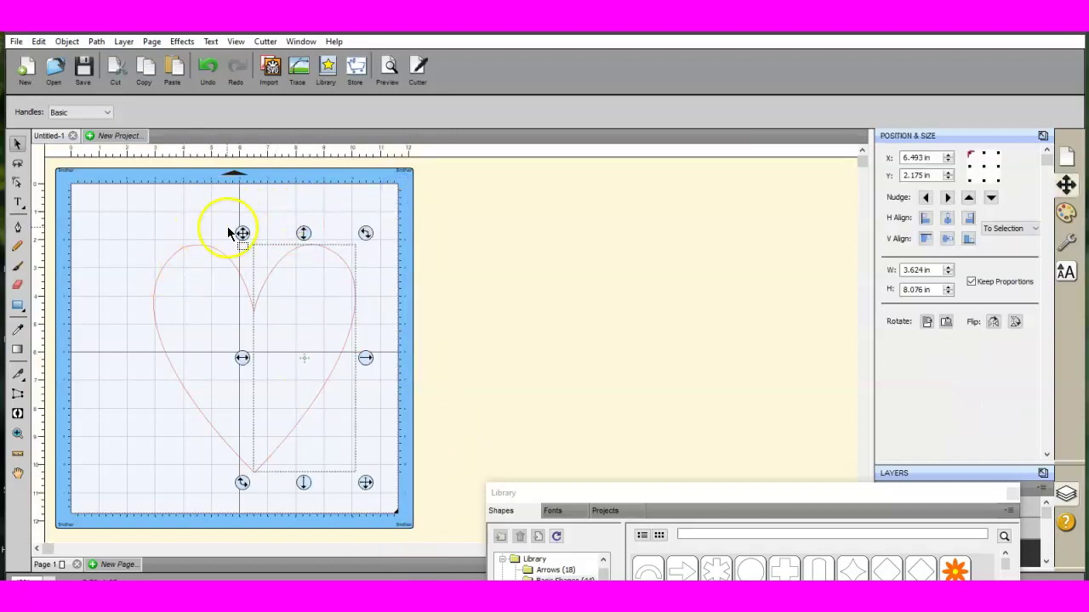
drag(242, 233, 396, 187)
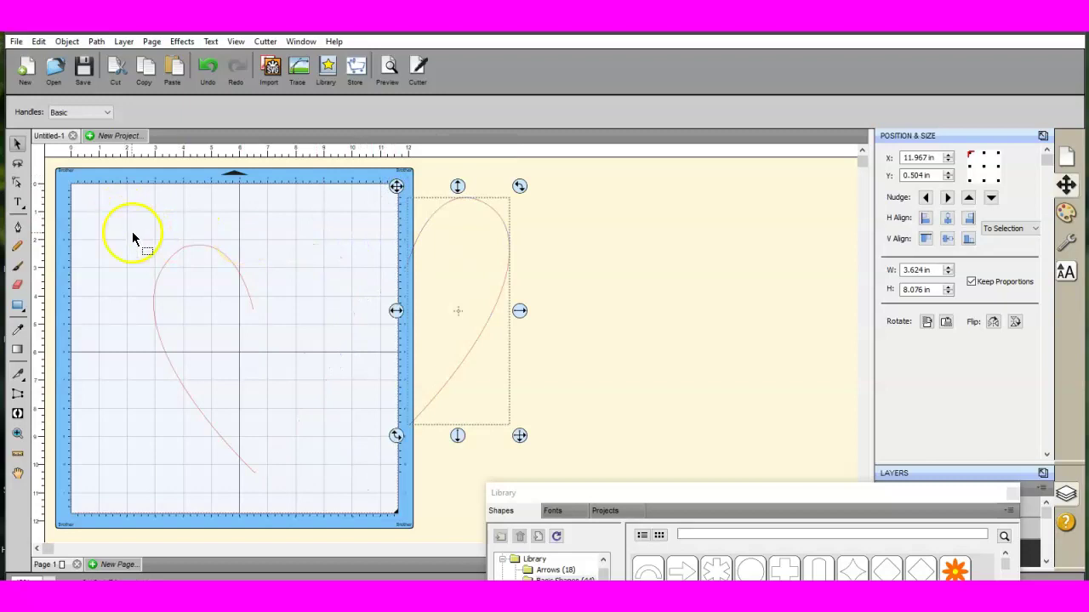
drag(129, 231, 301, 547)
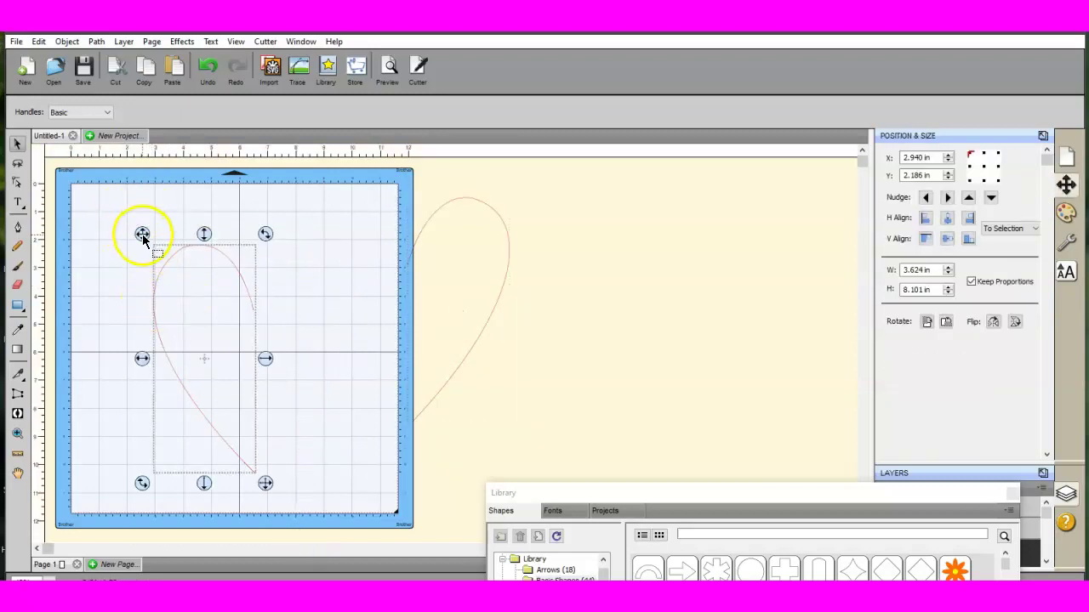
drag(142, 236, 74, 184)
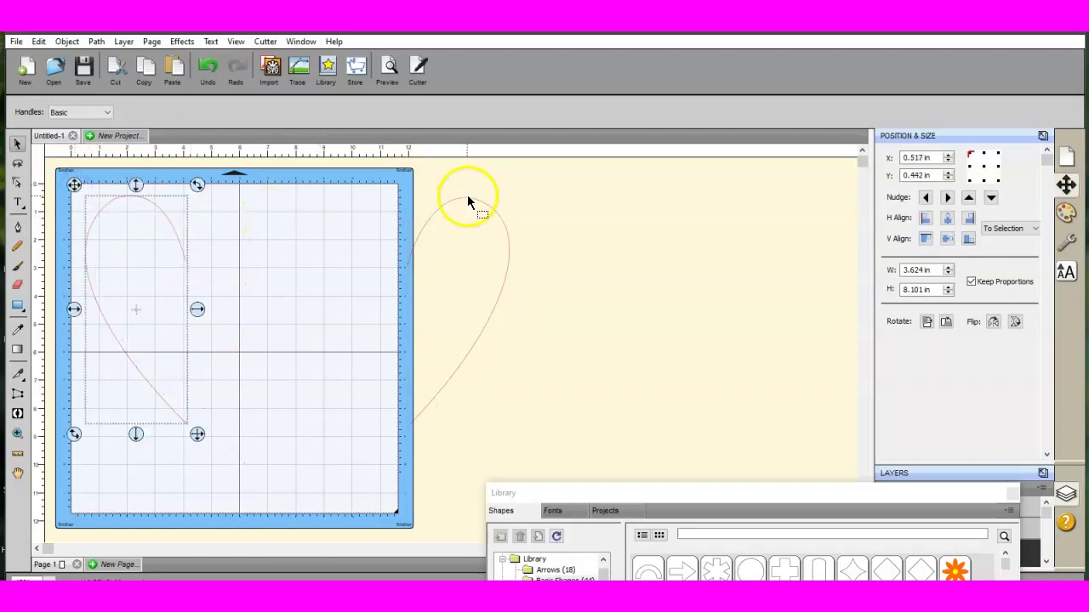
- Drag the right heart half onto the mat beside the left half, leaving a gap
click(416, 217)
drag(387, 167, 530, 462)
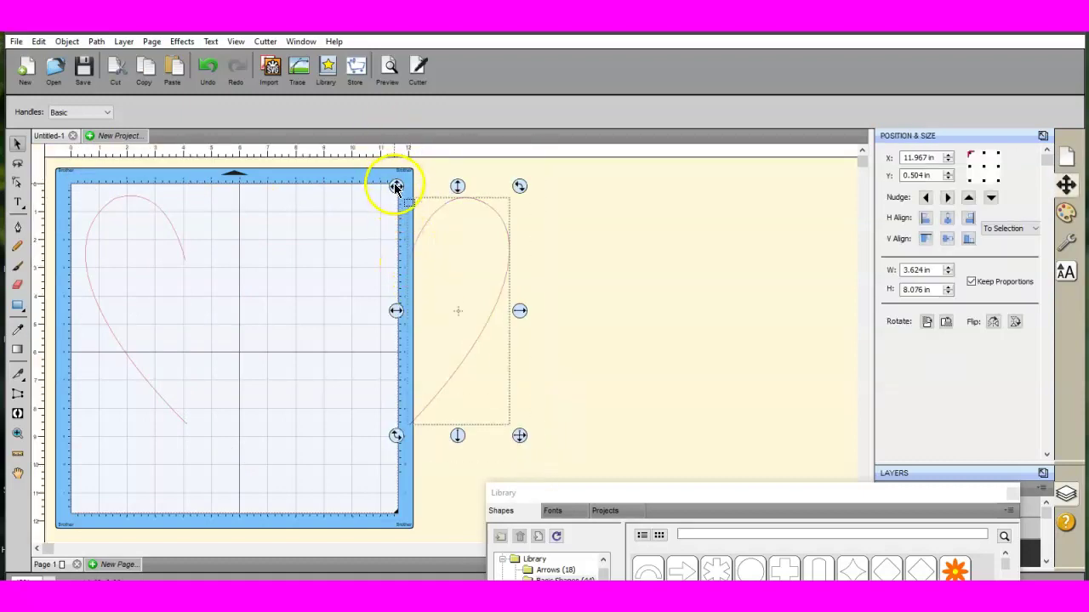
drag(397, 187, 256, 187)
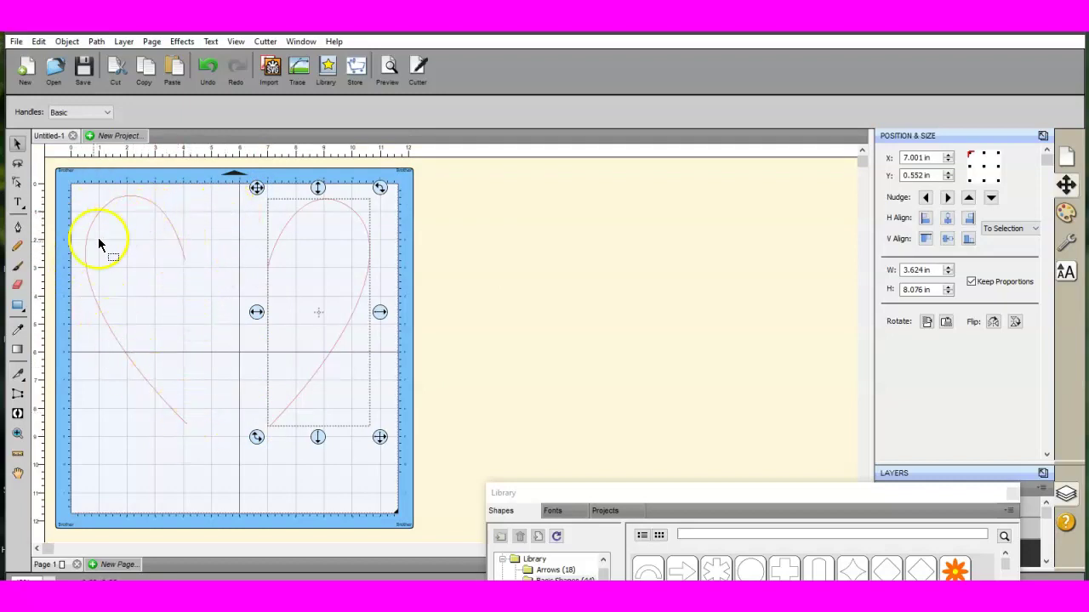
click(230, 456)
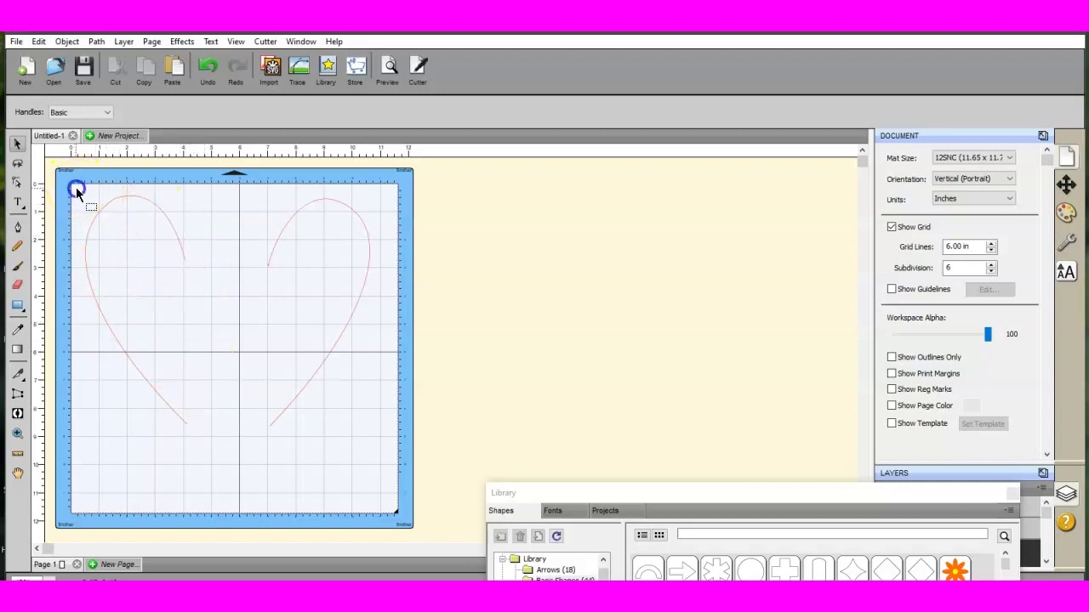
- Close the left heart half into a filled shape with Path > Close Path
drag(75, 187, 233, 457)
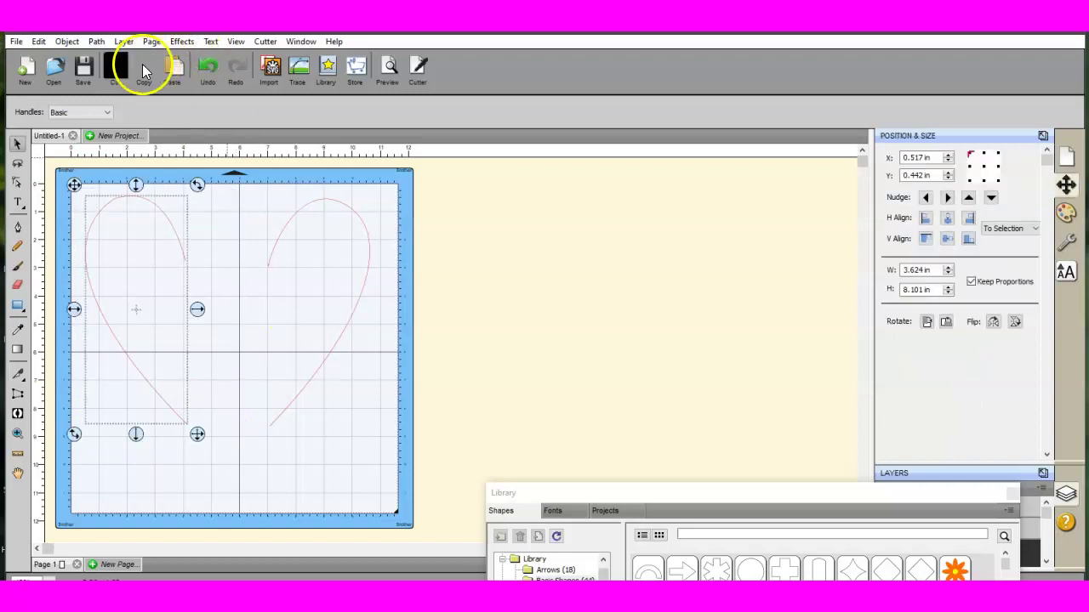
click(96, 41)
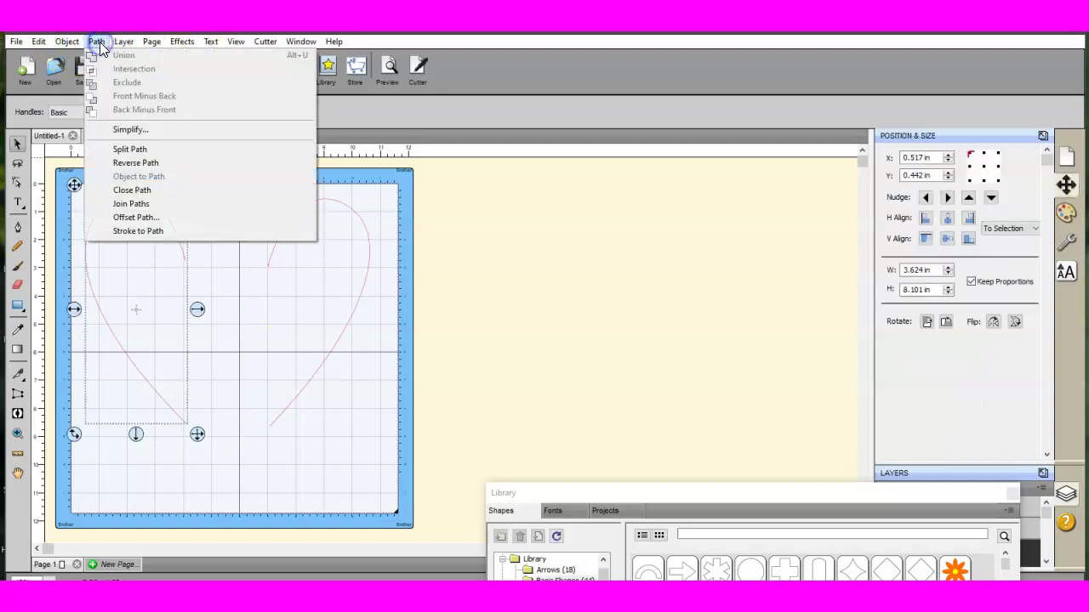
click(143, 192)
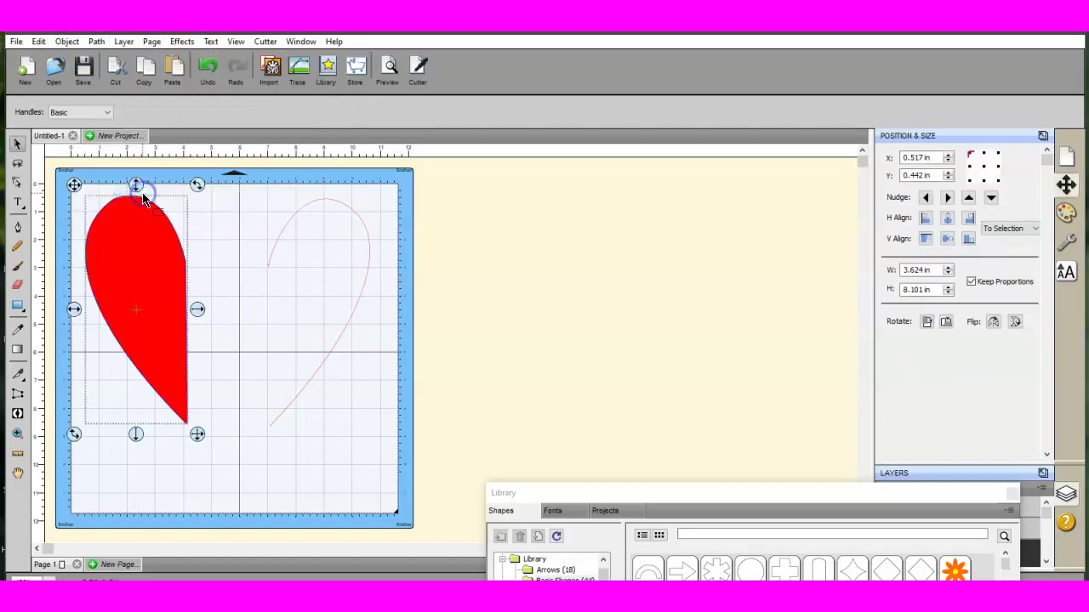
click(248, 187)
- Close the right half into a filled shape too, then select both halves
drag(249, 186, 389, 450)
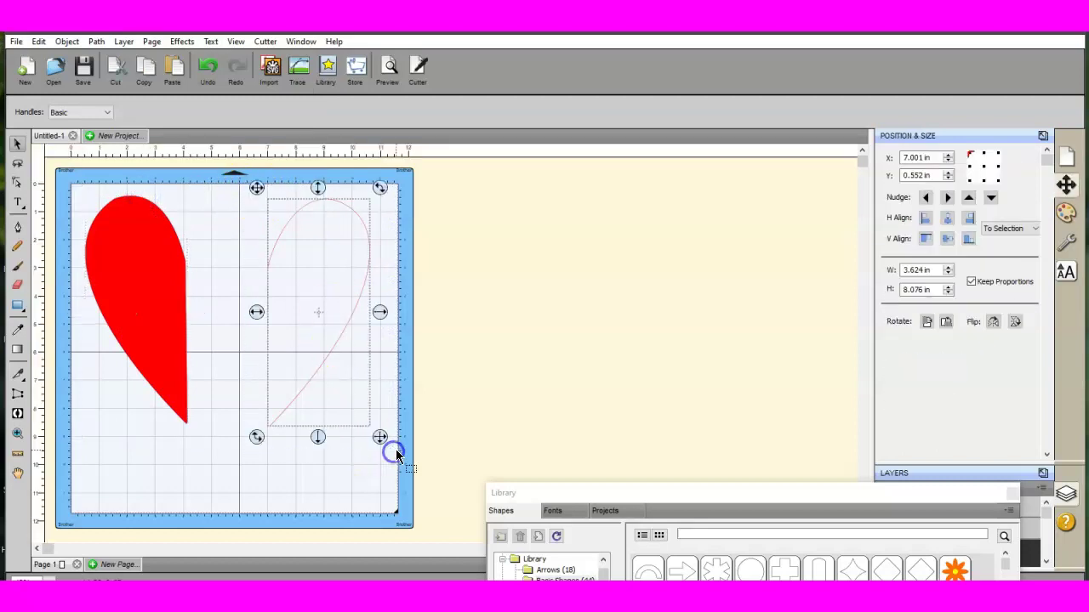
click(96, 42)
click(116, 192)
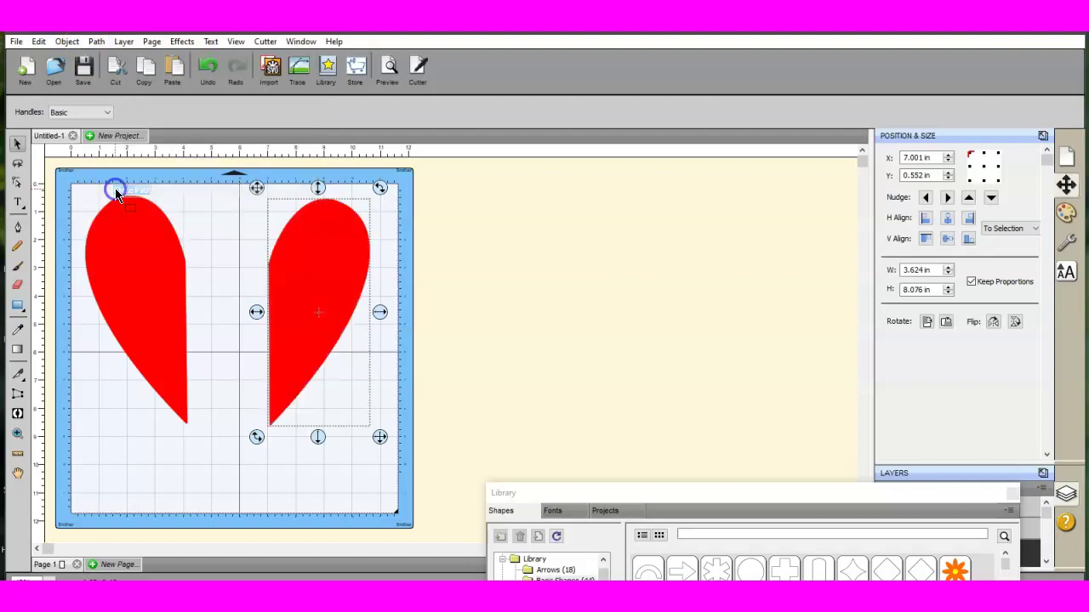
drag(62, 181, 432, 503)
- Delete both halves and add a new enlarged library heart toward the mat's top-left
key(Delete)
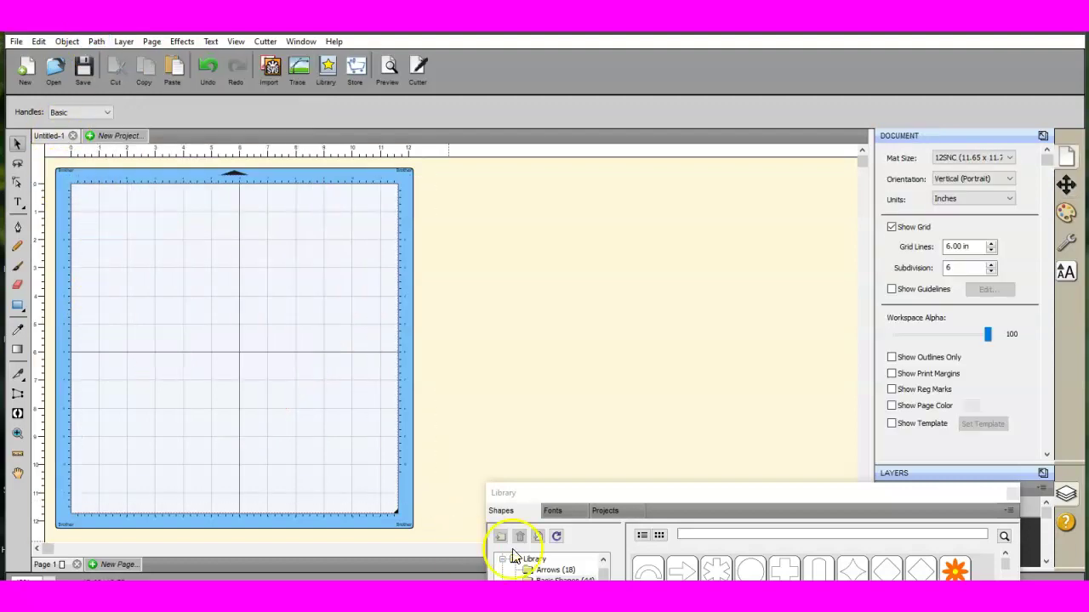
drag(745, 495, 761, 272)
double_click(768, 387)
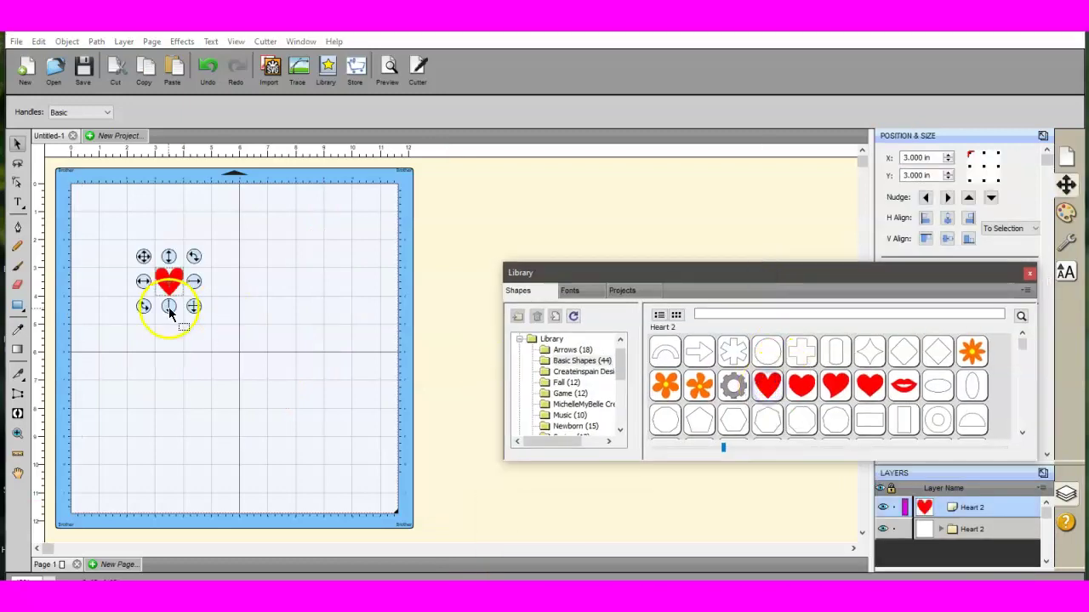
drag(195, 308, 393, 515)
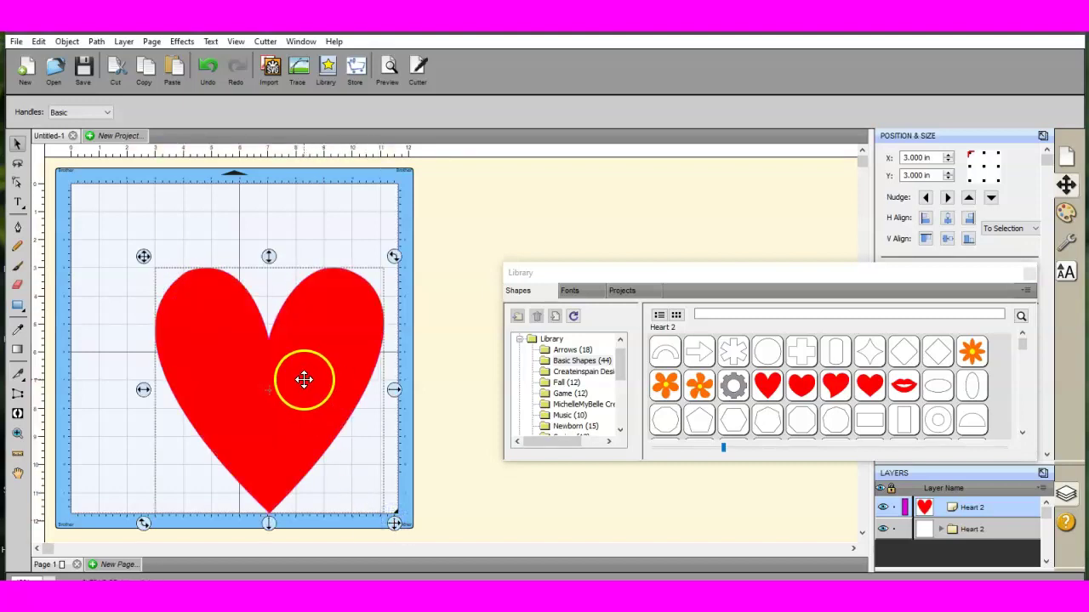
drag(303, 380, 261, 327)
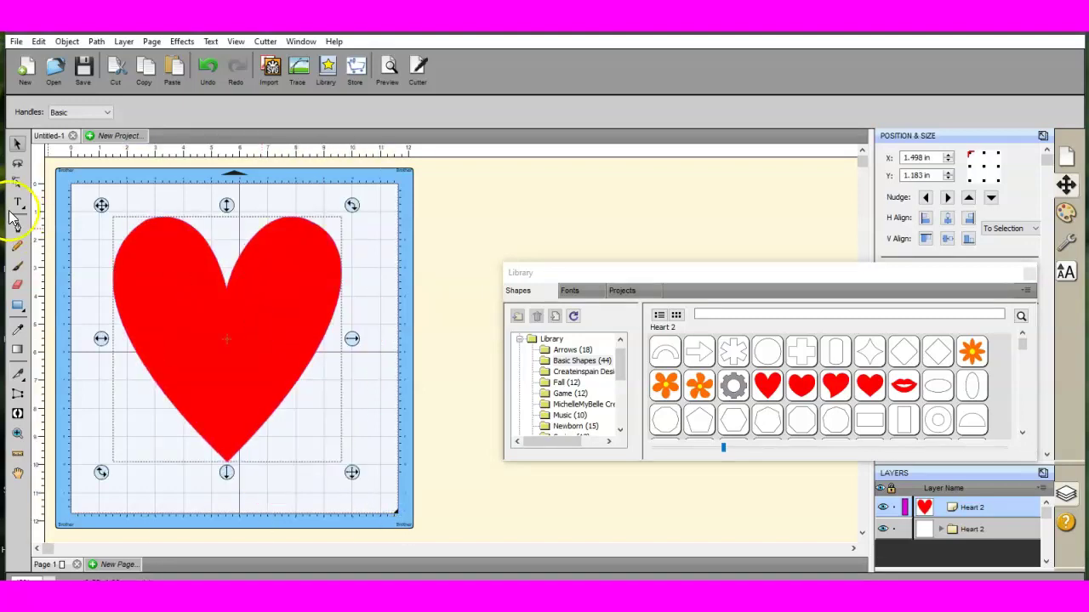
- Slice the new heart with the Knife from the mat's top to bottom edge
click(17, 374)
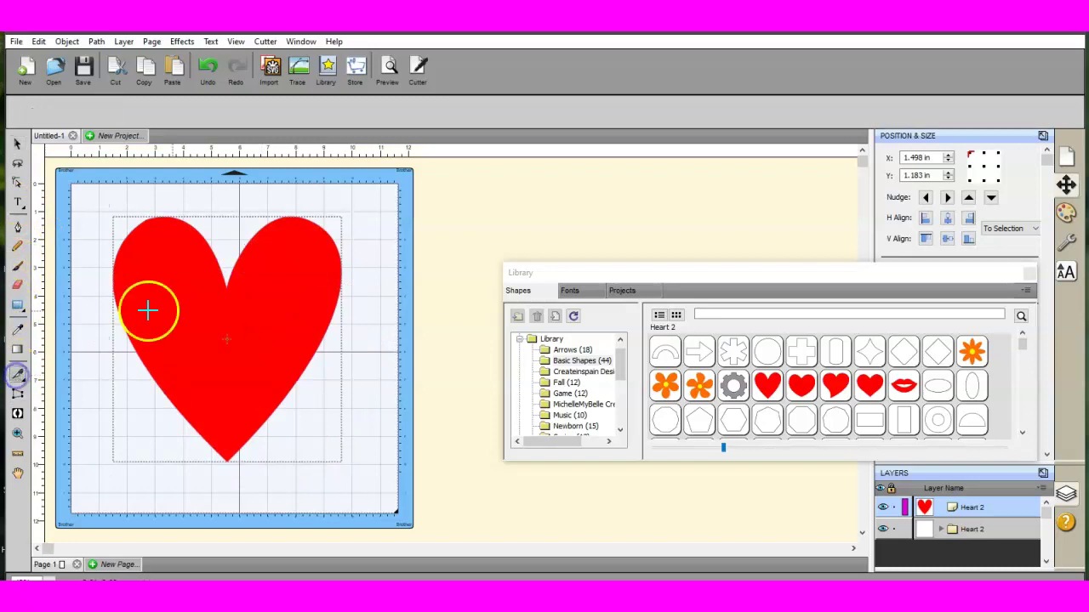
click(228, 192)
click(224, 341)
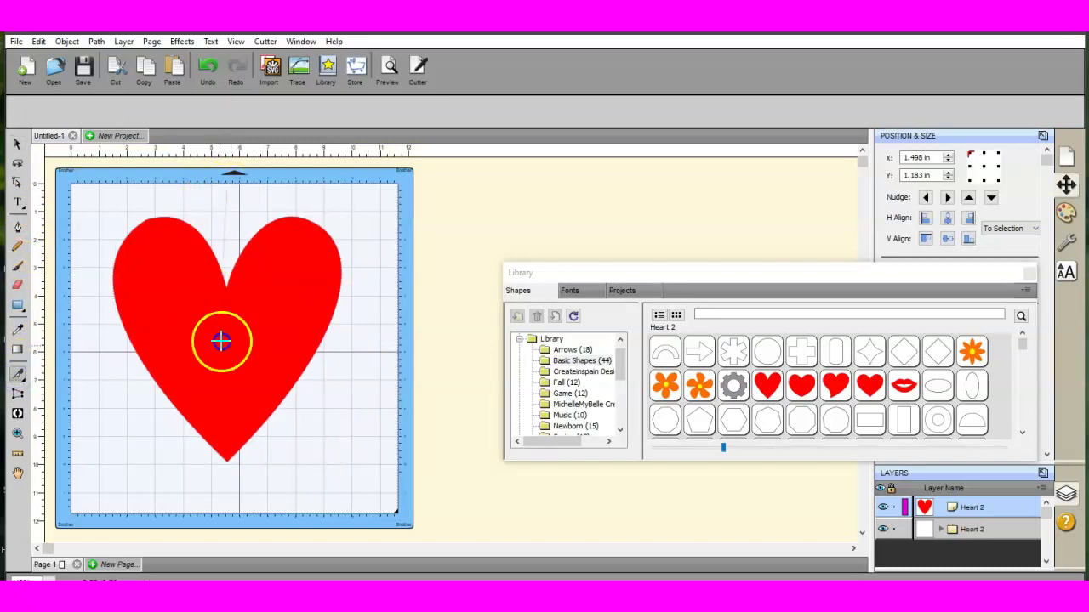
click(227, 506)
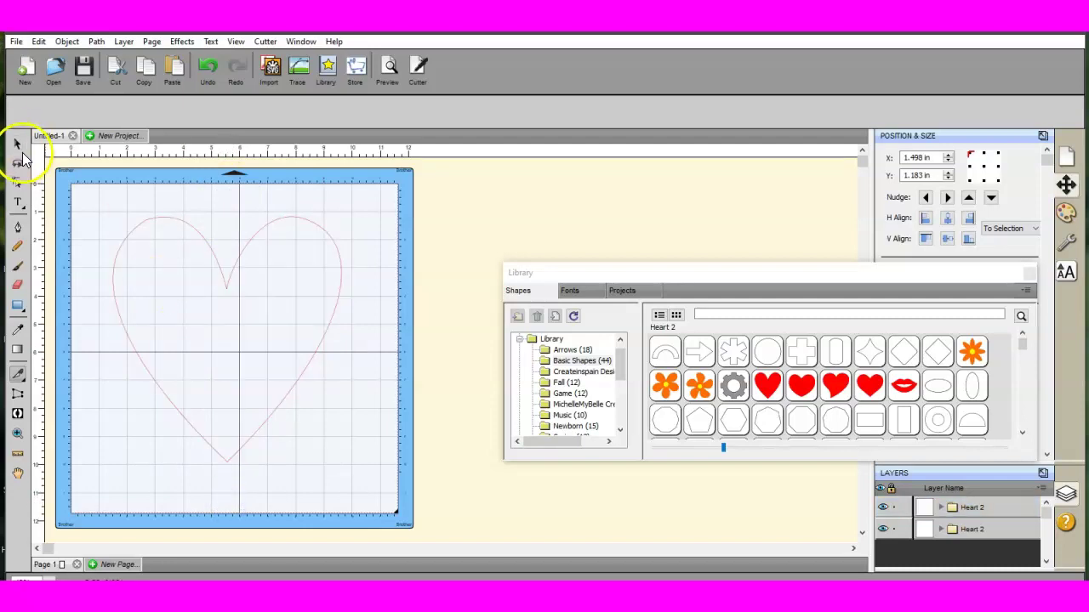
- Select the right half of the new heart and drag it away to the right
click(16, 144)
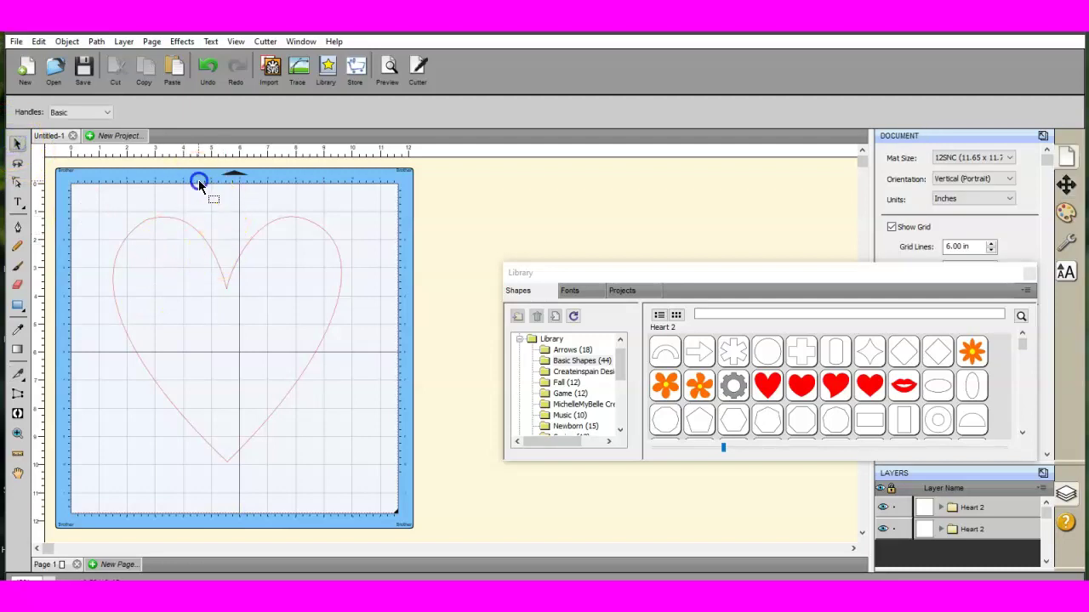
drag(199, 181, 357, 509)
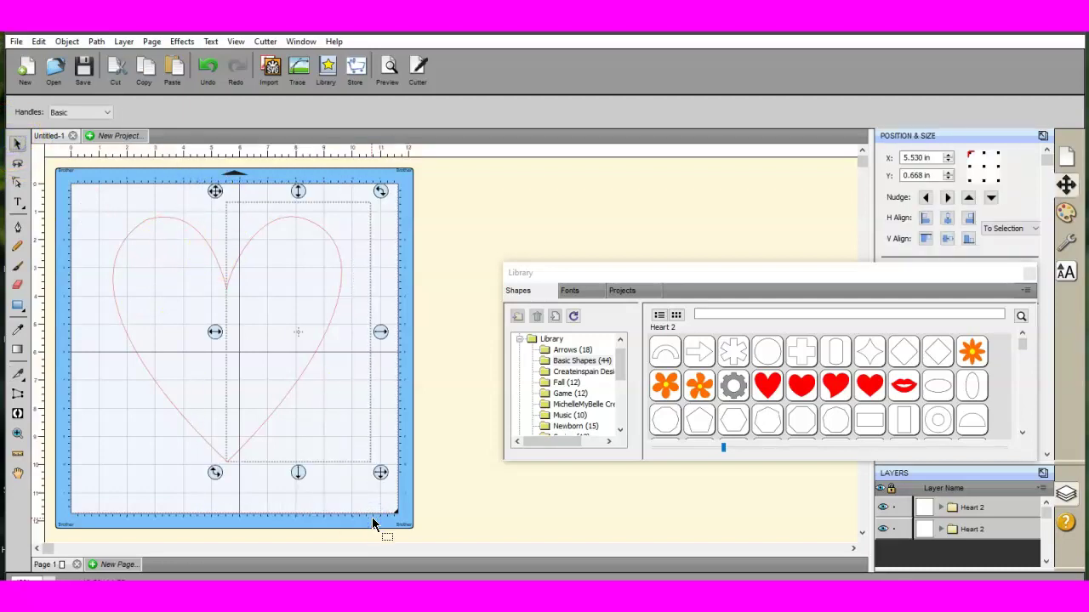
click(365, 518)
click(341, 358)
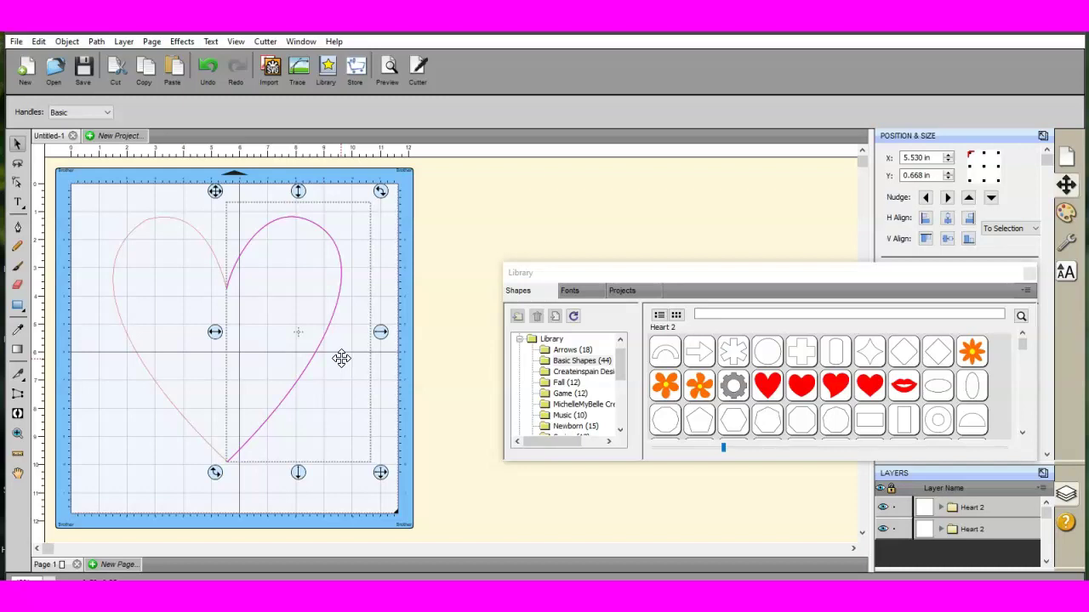
drag(272, 274, 325, 253)
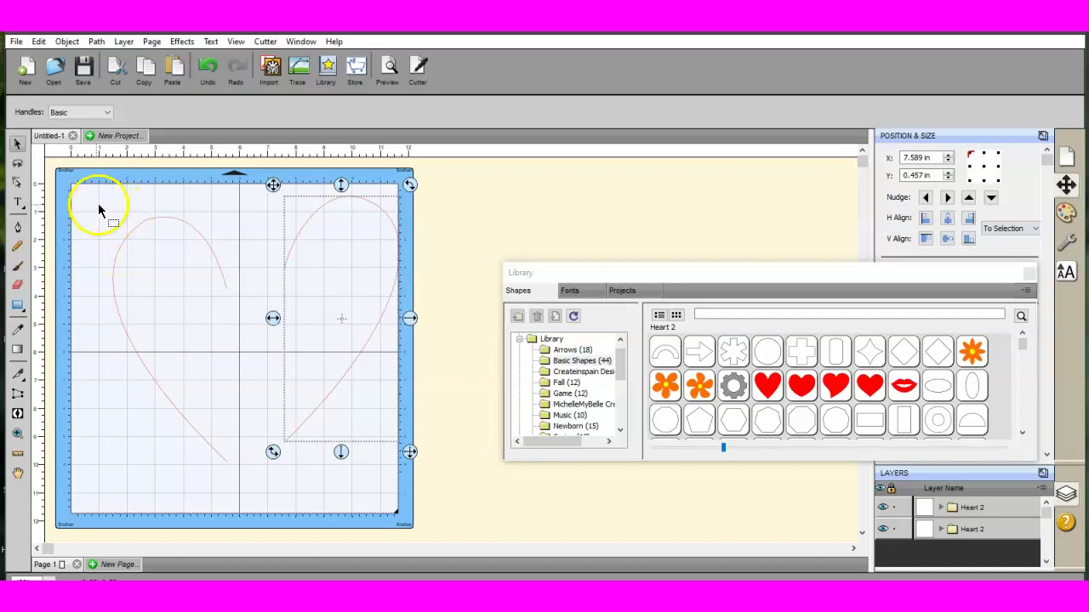
drag(89, 191, 244, 504)
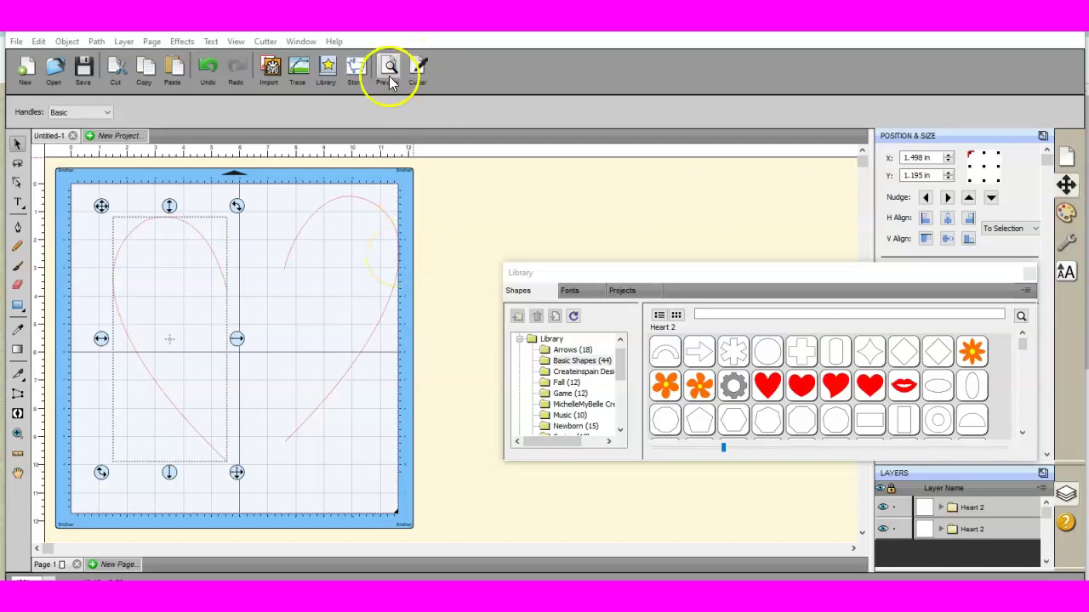
- Open the Help menu to reach the Craft Edge website link
click(334, 40)
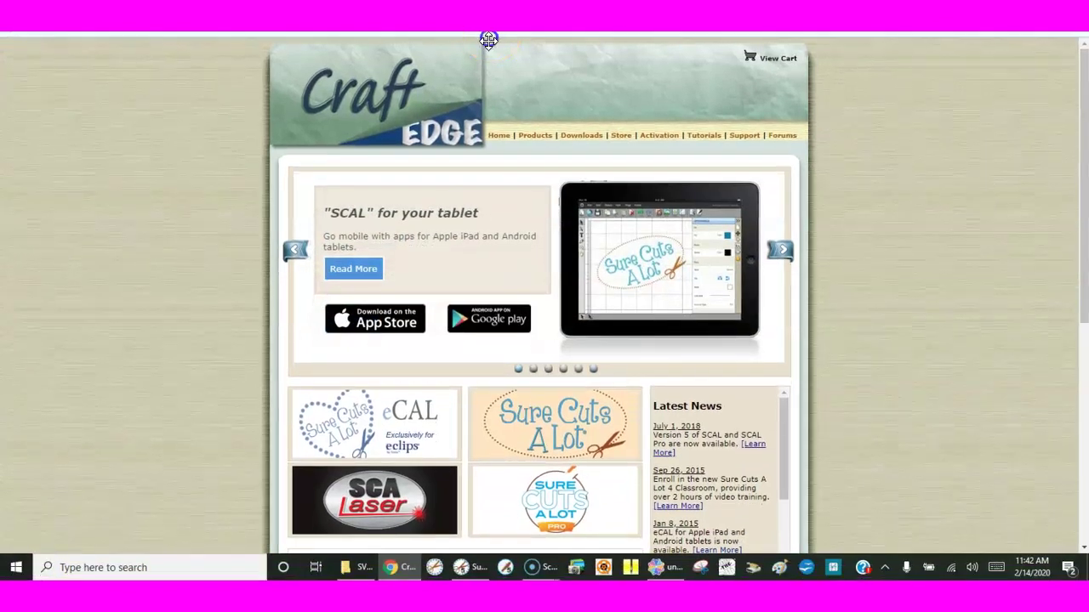
- Go to Craft Edge's Downloads section and open the Support Downloads page for software updates
click(488, 40)
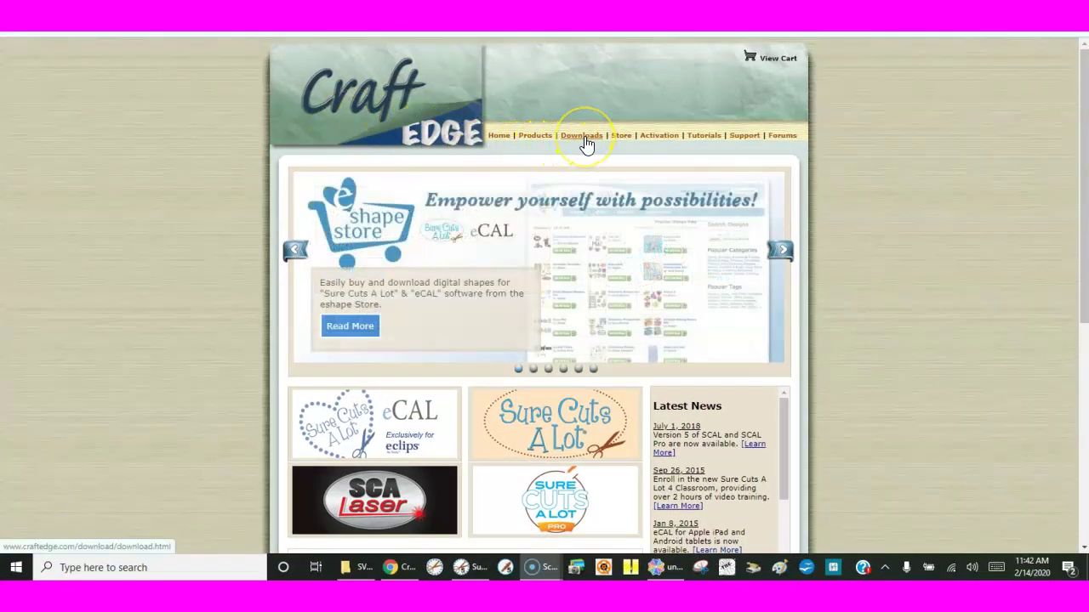
click(584, 137)
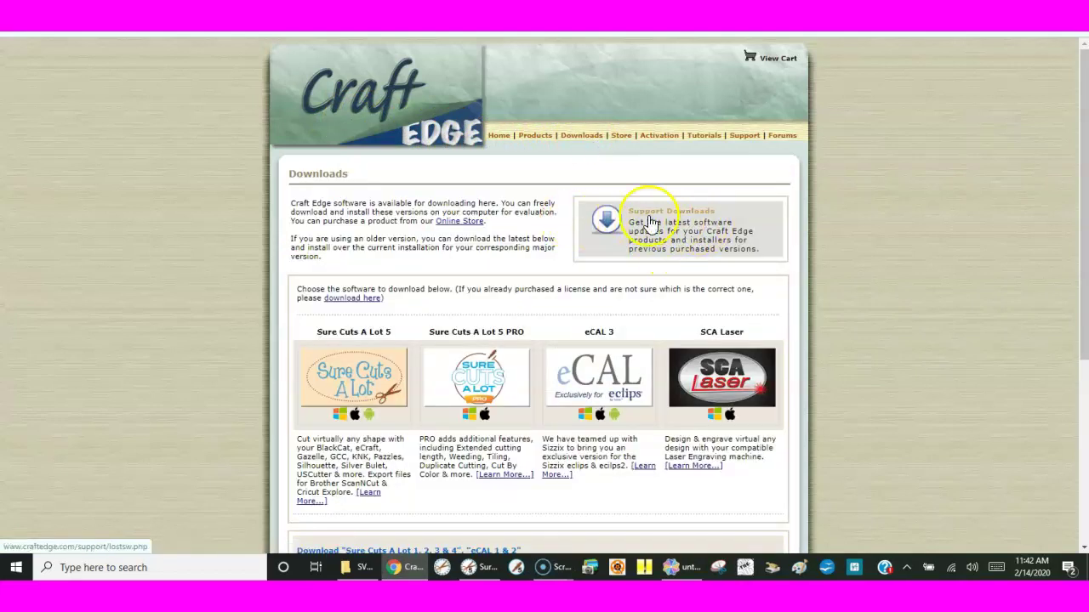
click(676, 219)
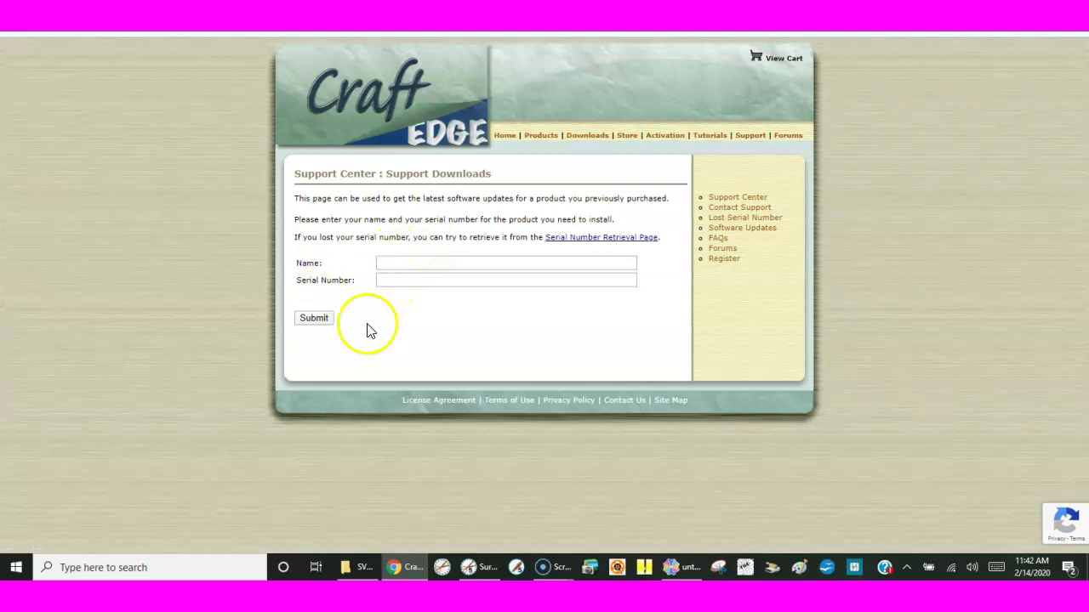
click(417, 569)
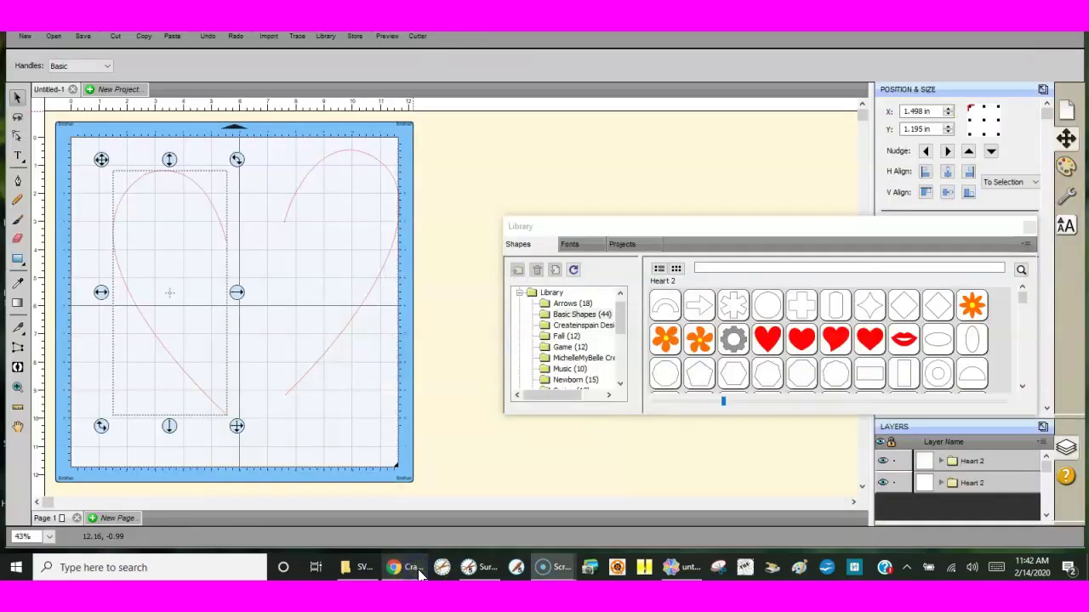
click(427, 197)
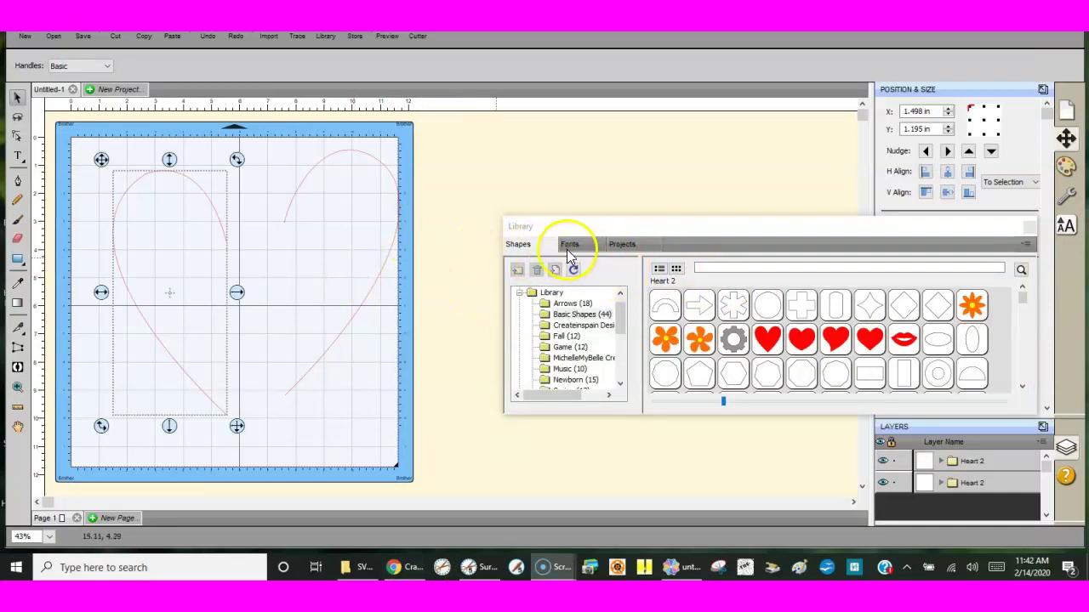
drag(700, 305, 546, 228)
drag(665, 304, 449, 449)
click(398, 573)
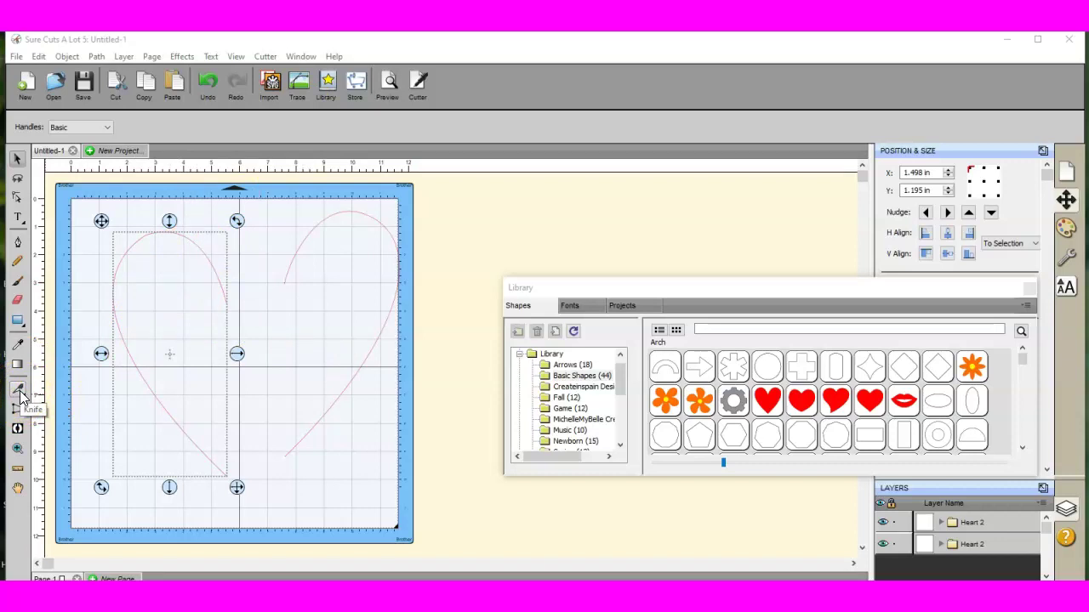
click(19, 388)
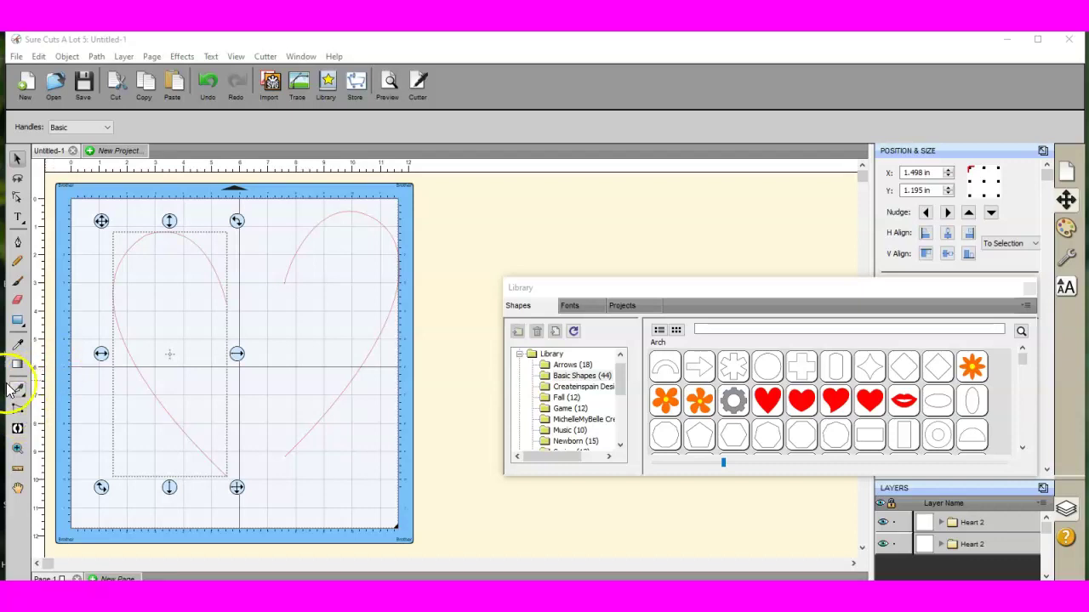
mouse_move(308, 320)
mouse_down()
mouse_move(314, 274)
mouse_move(299, 244)
mouse_move(282, 258)
mouse_move(263, 316)
mouse_up()
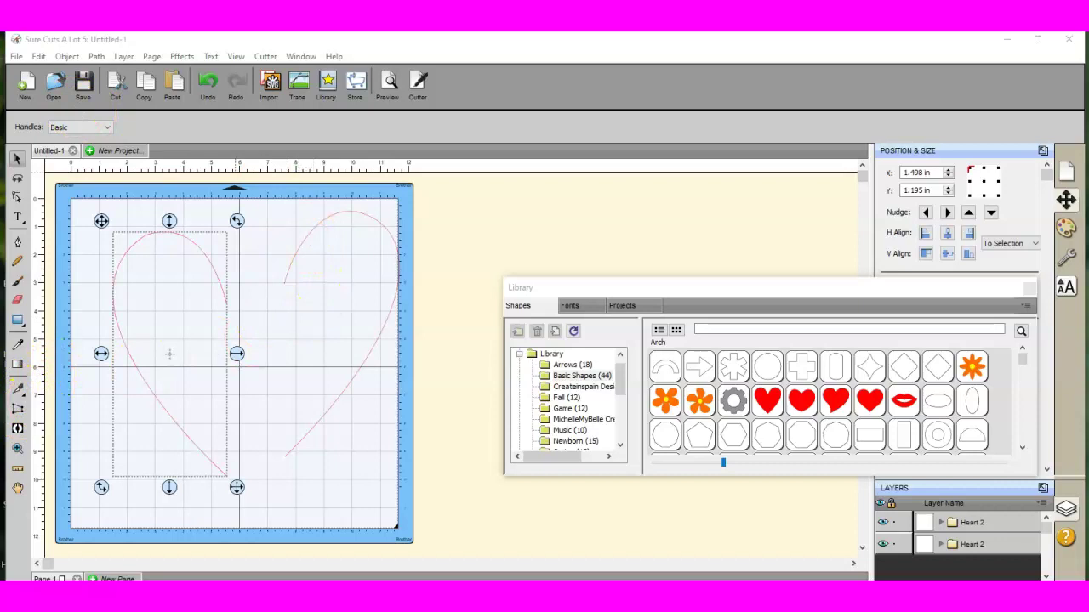